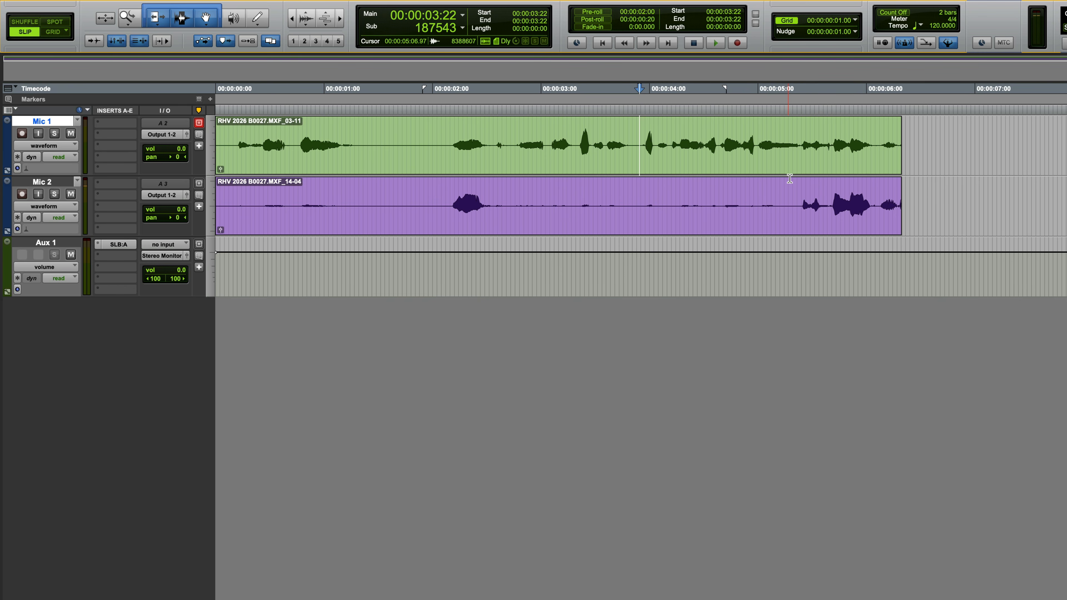
Trim the Mic 2 clip's end back to about 00:00:02:21 and audition the tracks from about 00:00:03:22
left_click_drag(900, 200, 501, 184)
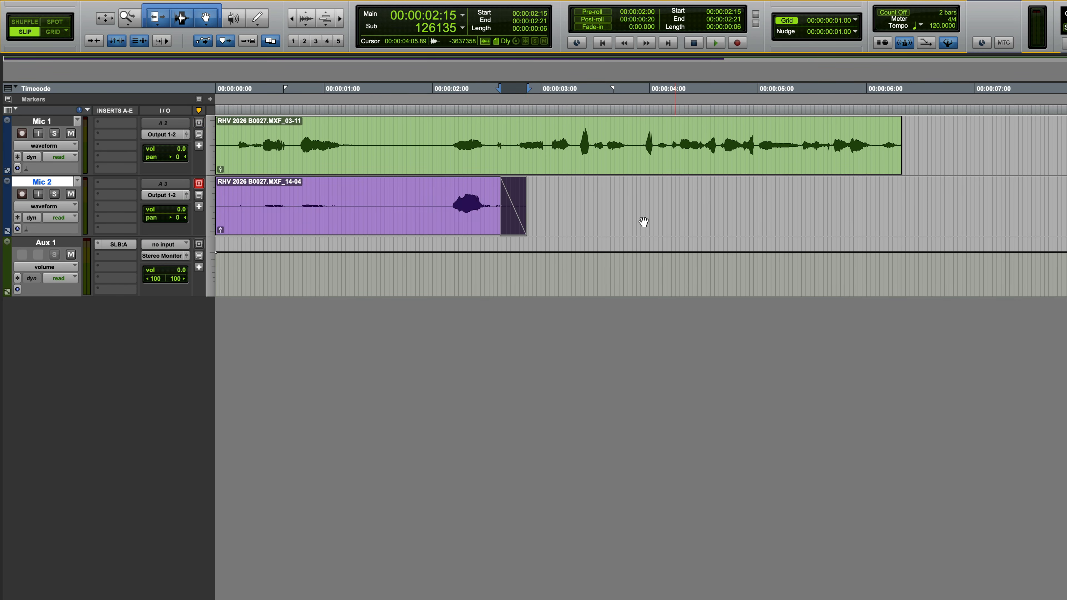
left_click(638, 126)
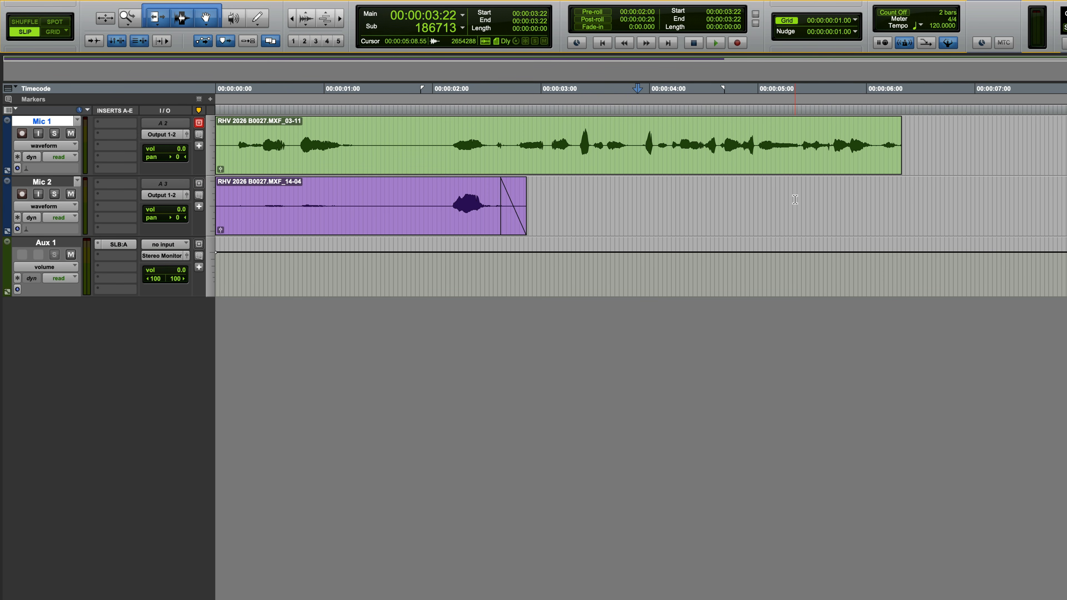
key("space")
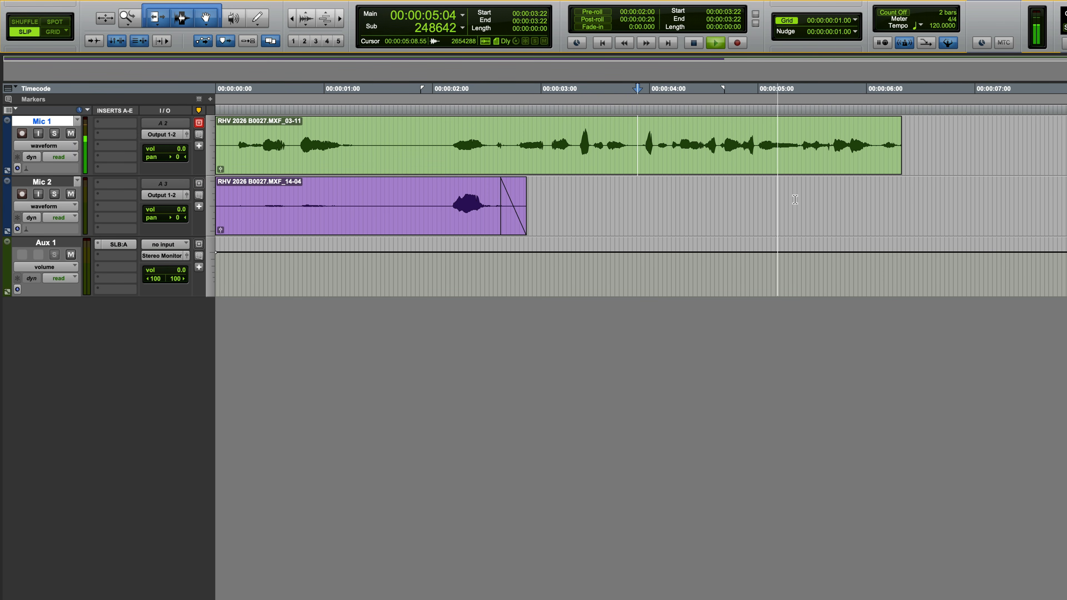
key("space")
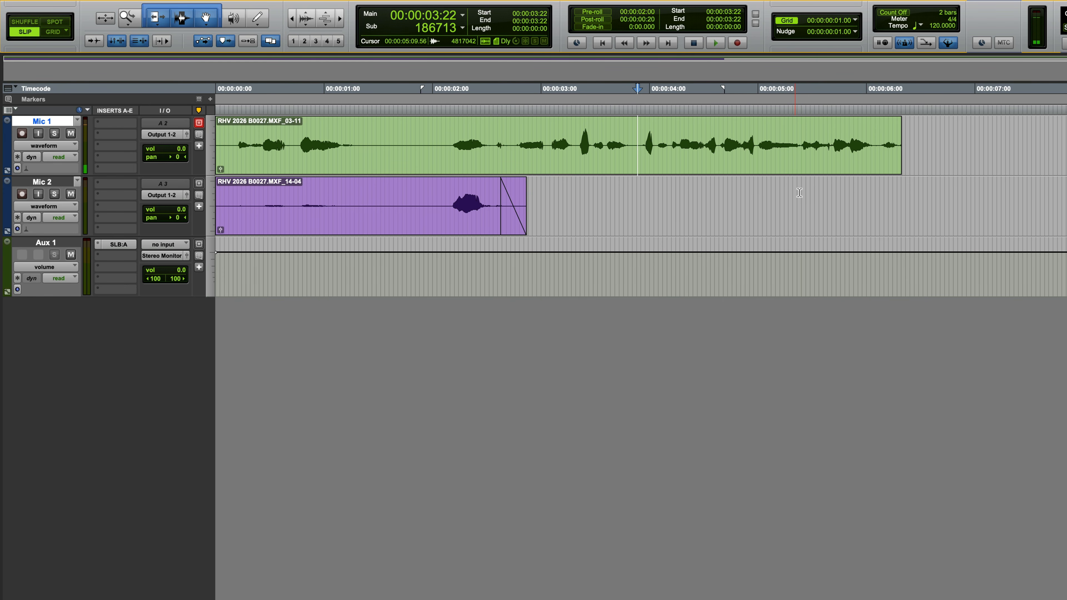
Open the Mic 1 clip in SpectraLayers through the ARA plugins
left_click(659, 169)
right_click(645, 168)
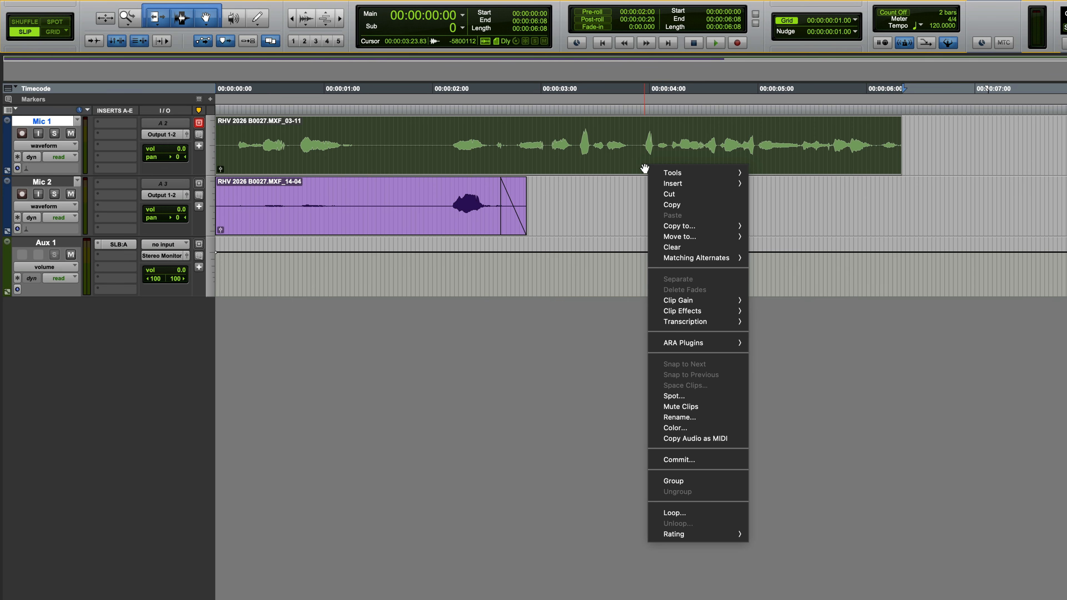
mouse_move(704, 345)
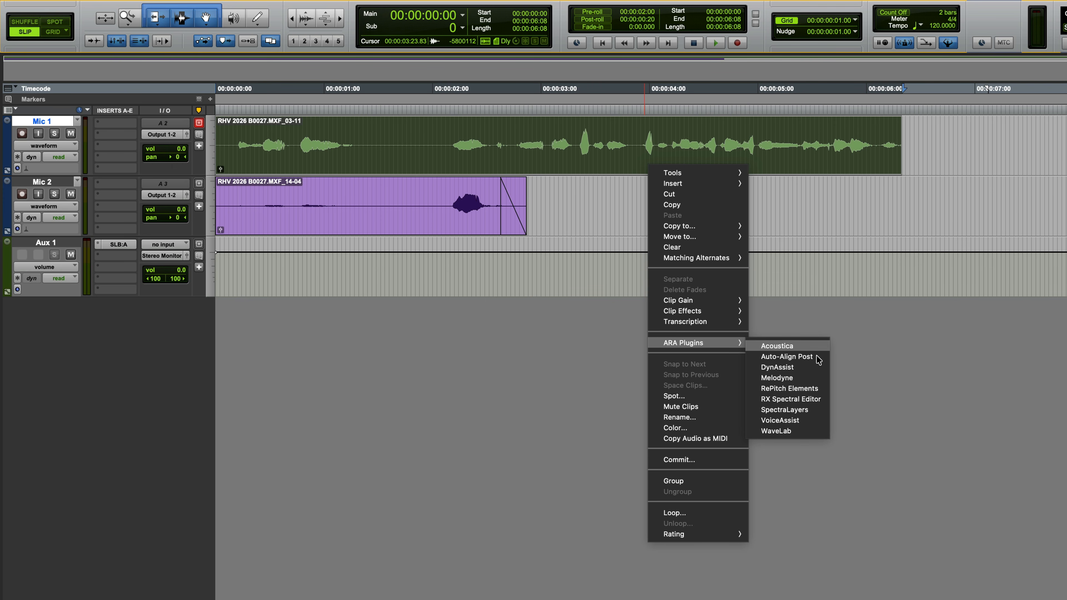
left_click(794, 410)
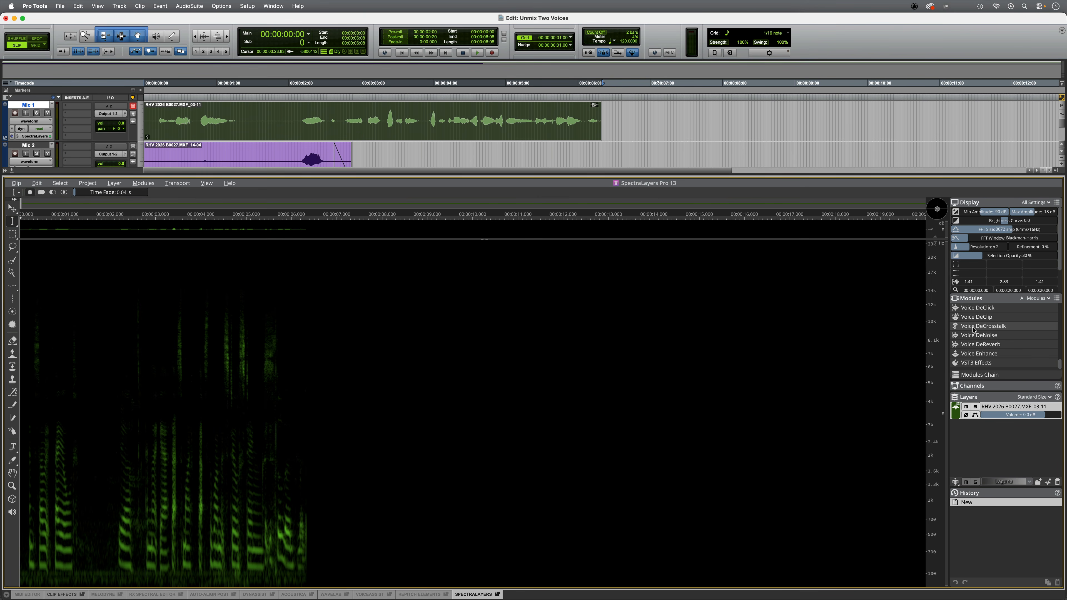
Apply Voice DeCrosstalk with Primary Voice First, Reduction Ratio 100% and Reduce Secondary Voice
left_click(1000, 329)
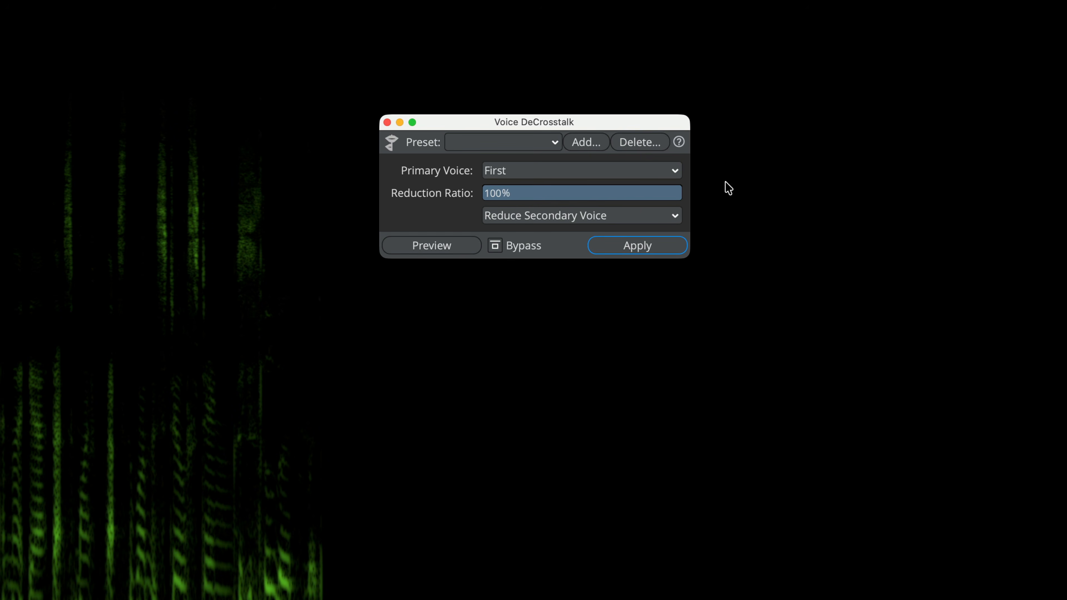
left_click(621, 171)
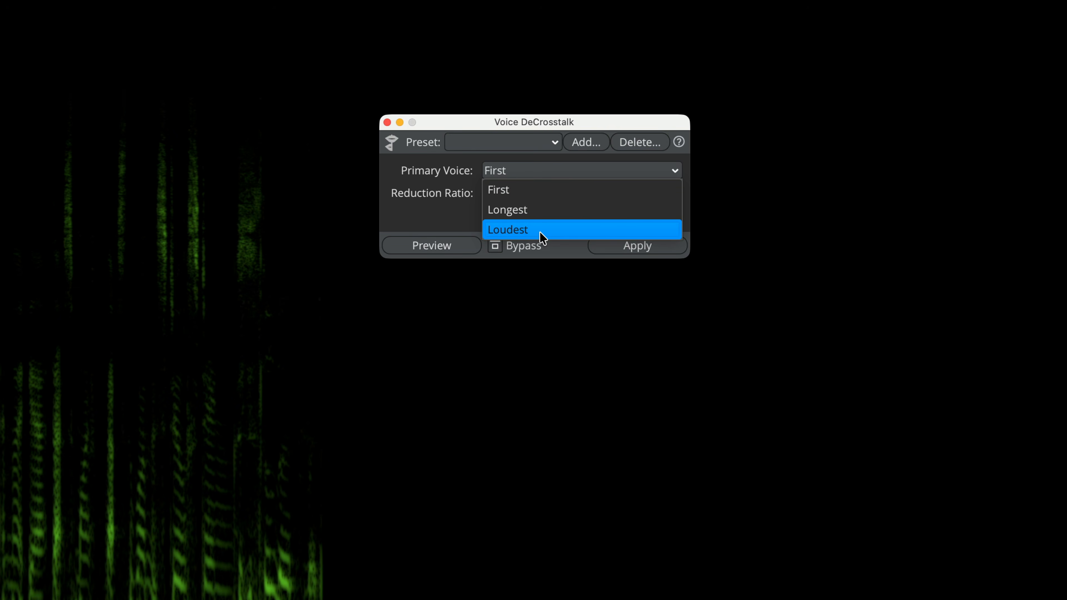
left_click(535, 188)
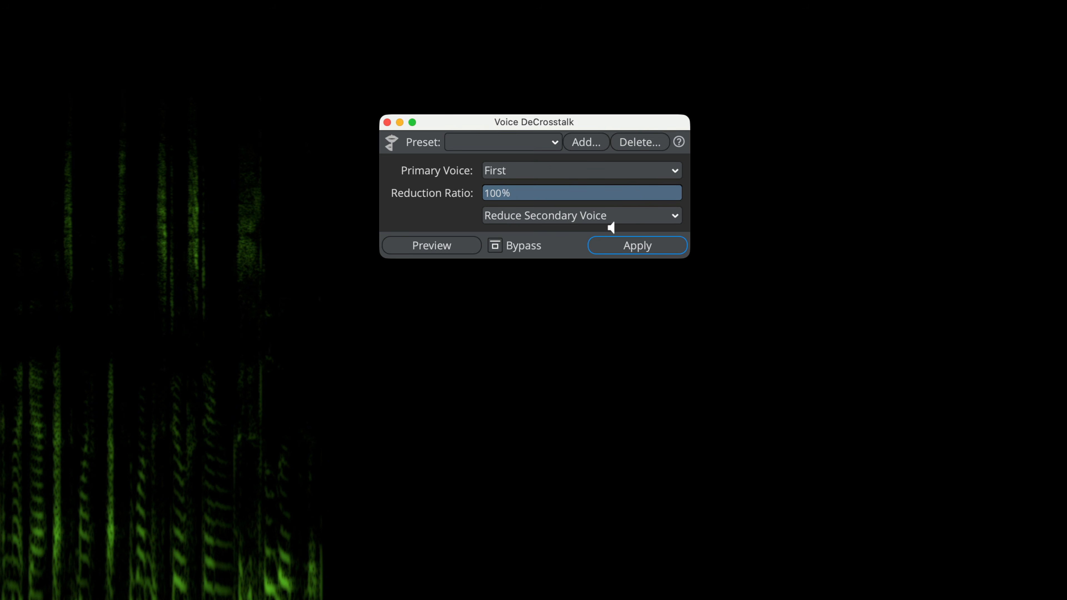
left_click(672, 215)
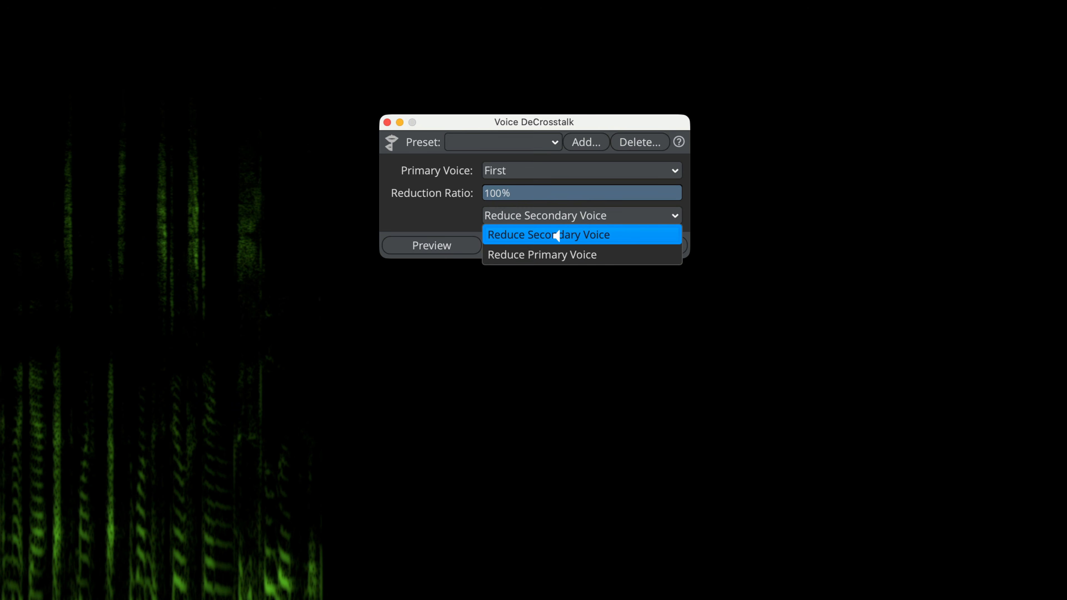
left_click(566, 238)
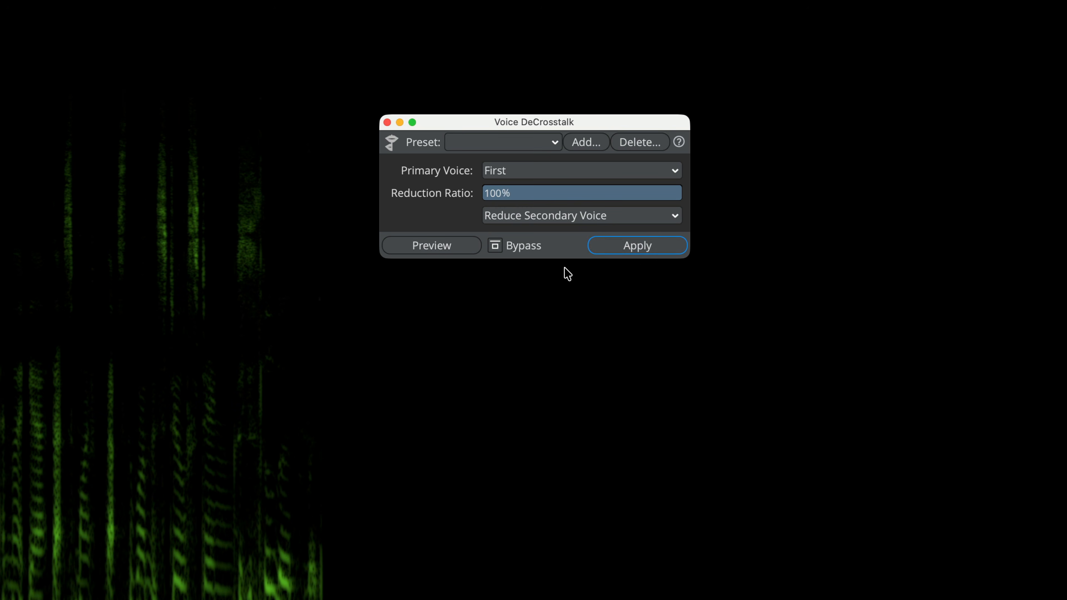
left_click(625, 246)
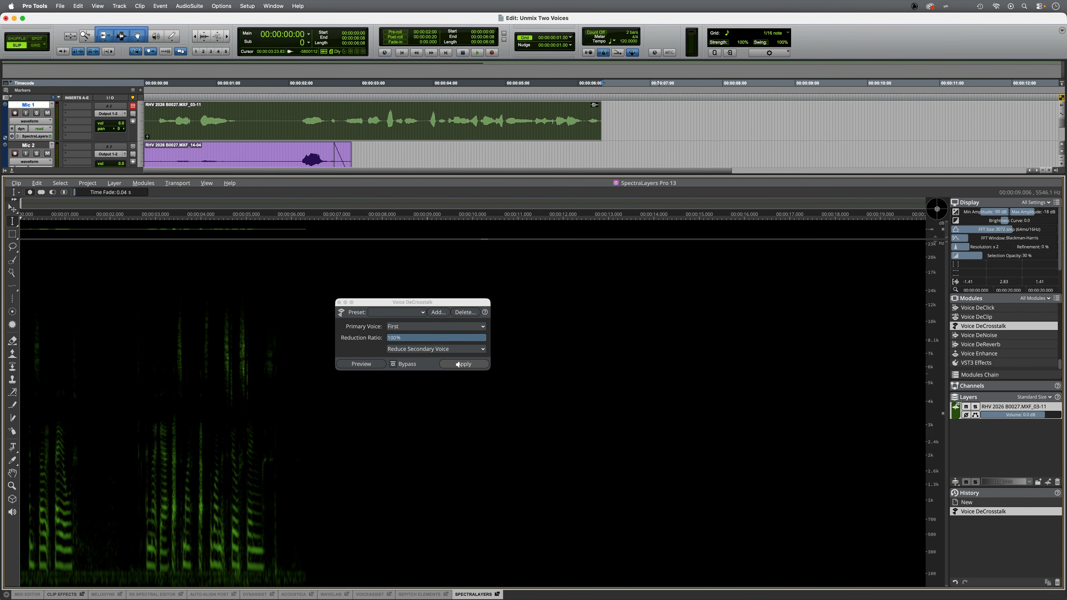
Audition the processed Mic 1 clip from about 00:00:03:21
left_click(424, 106)
key("space")
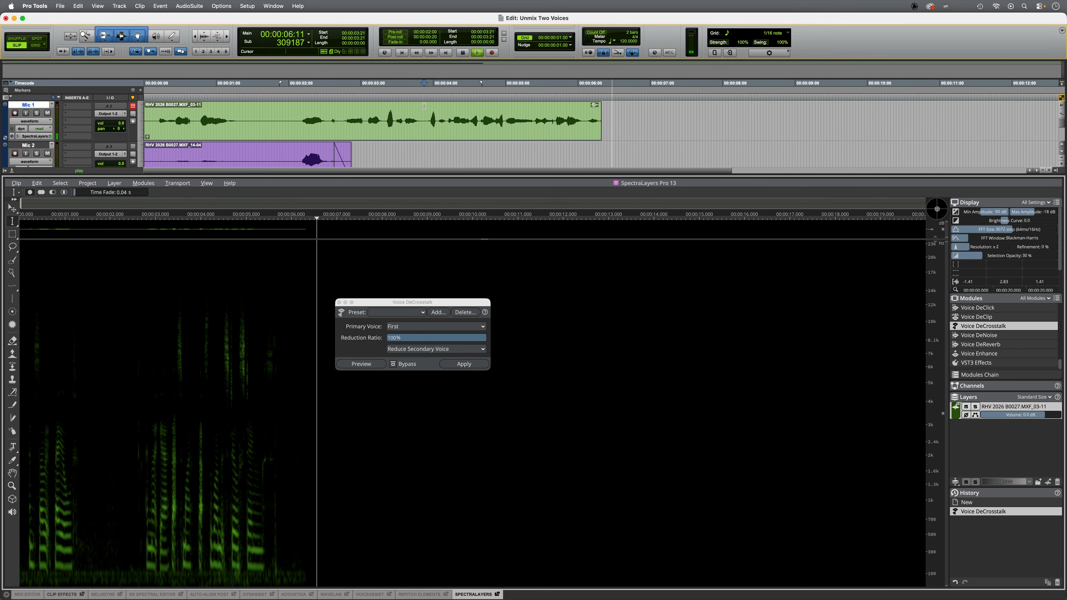
key("space")
key("space")
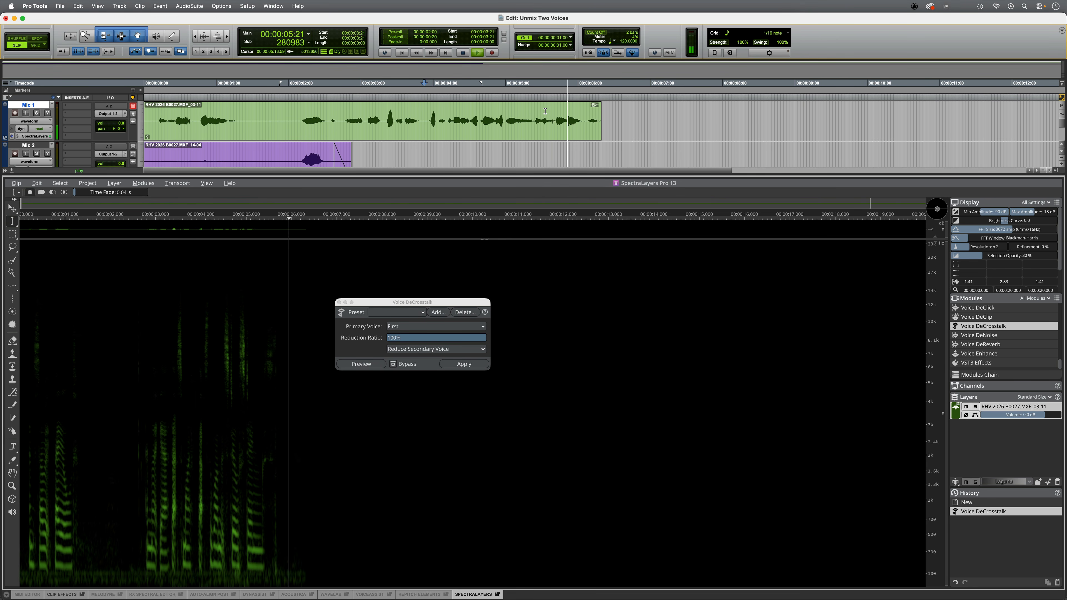
key("space")
Trim the Mic 1 clip's end to about 00:00:05:16 and audition the new ending
left_click(556, 115)
key("s")
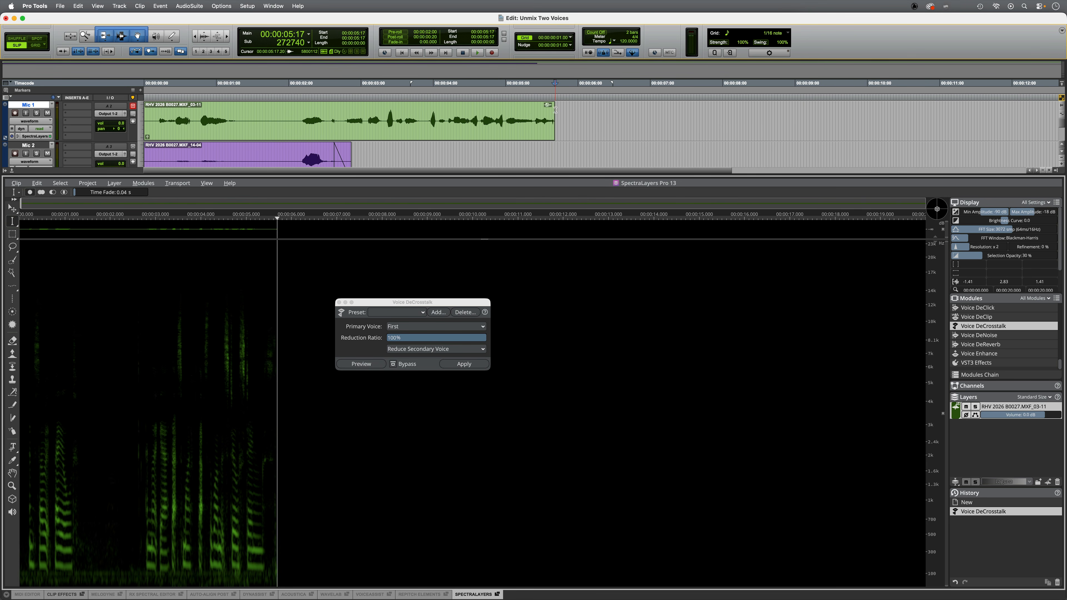
left_click(509, 114)
key("space")
key("space")
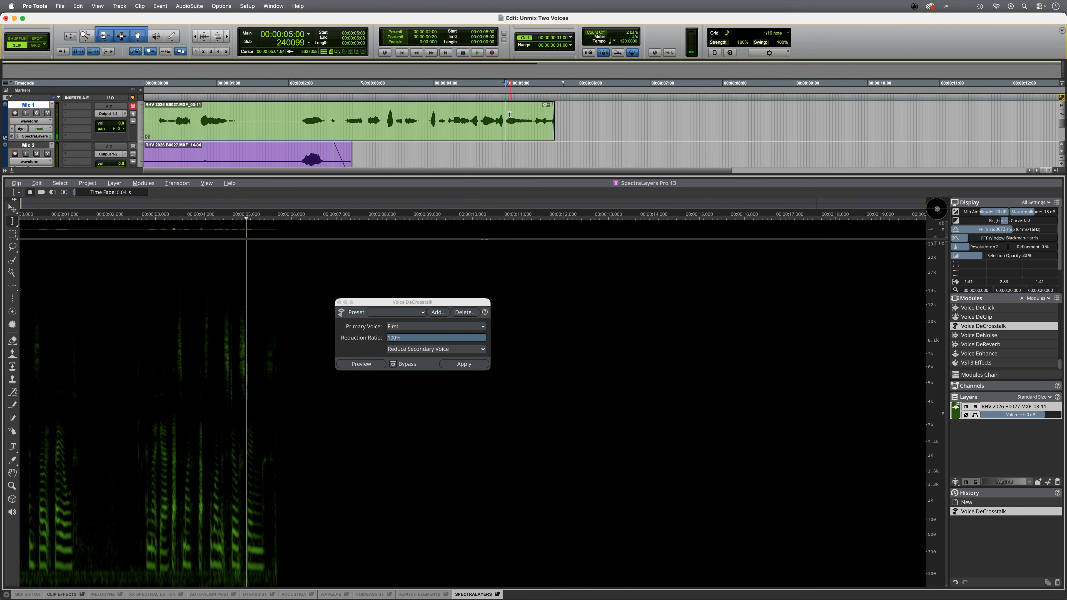
Apply the Unmix Noisy Speech module to the Mic 1 clip, splitting it into Speech and Noise layers
left_click(500, 129)
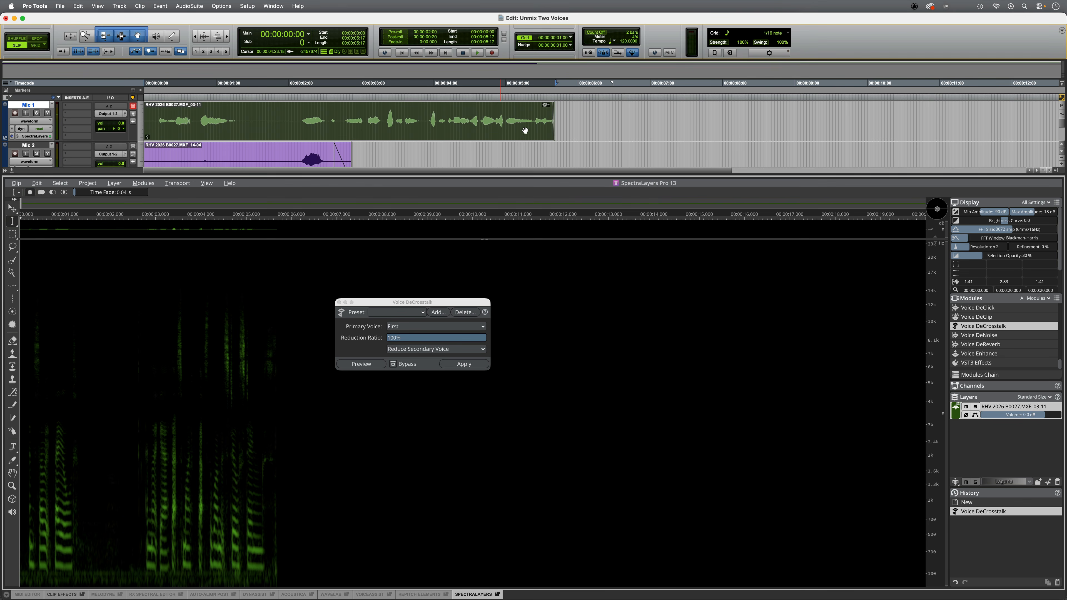
scroll(999, 337, "up", 3)
left_click(999, 310)
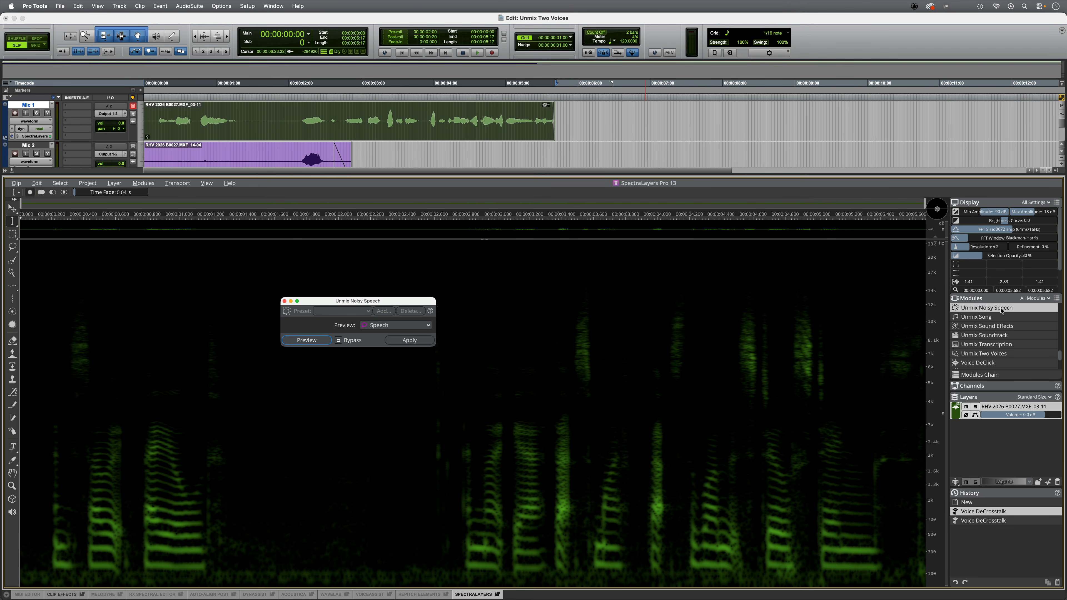
left_click(409, 340)
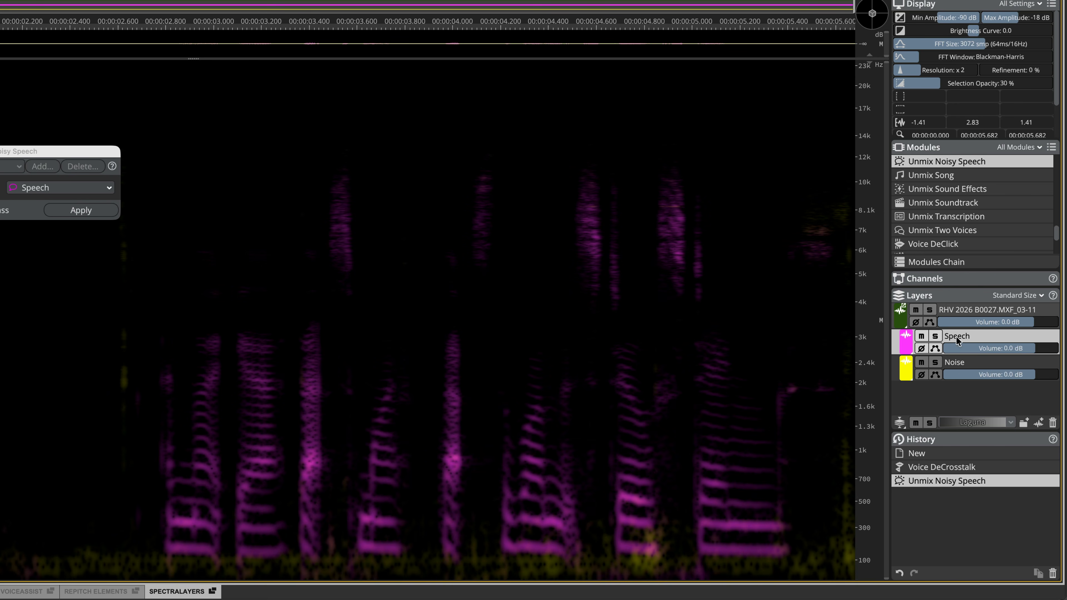
Solo the Noise layer and audition it
left_click(936, 361)
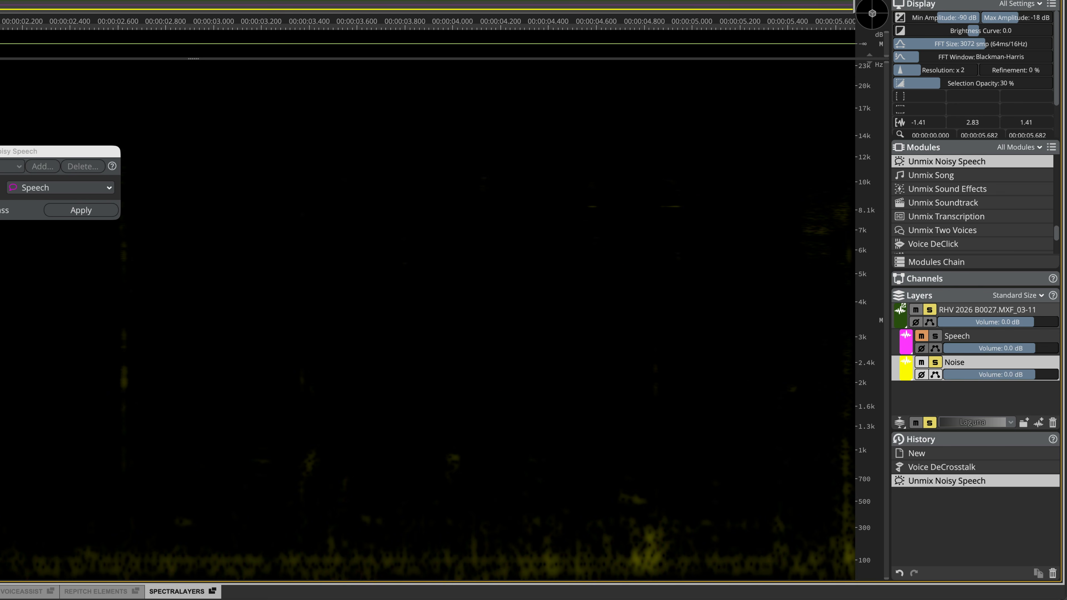
left_click(424, 21)
key("space")
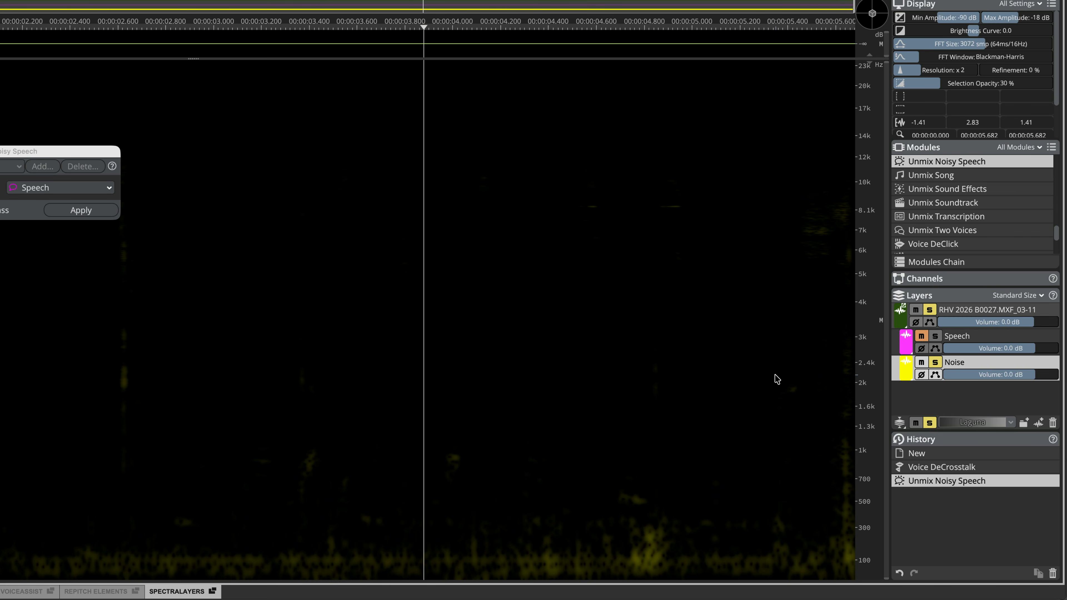
key("space")
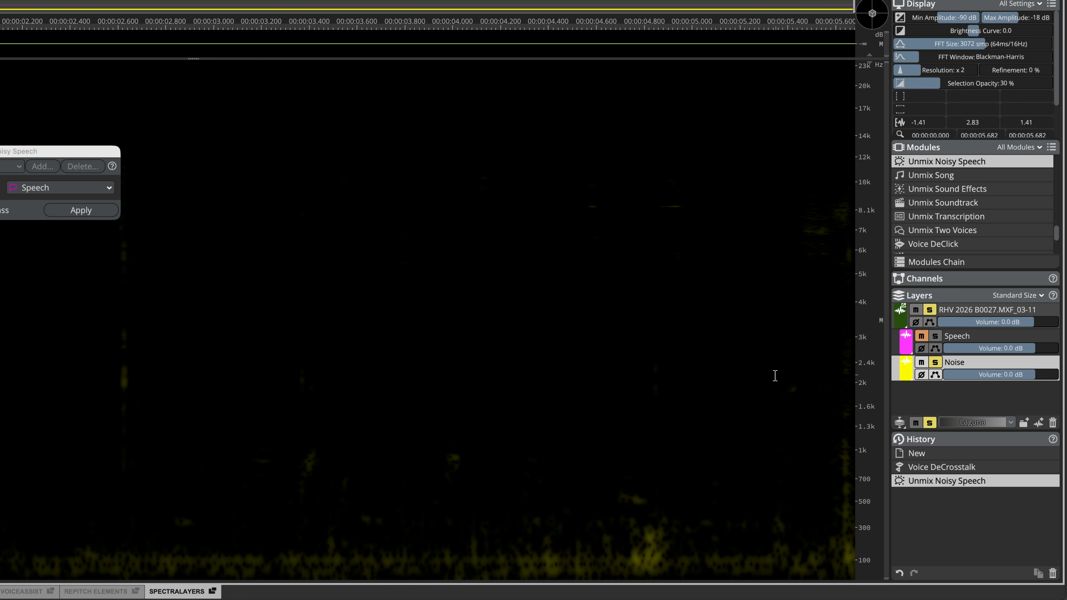
Unsolo the Noise layer and compare playback with the Noise layer muted and unmuted
left_click(934, 363)
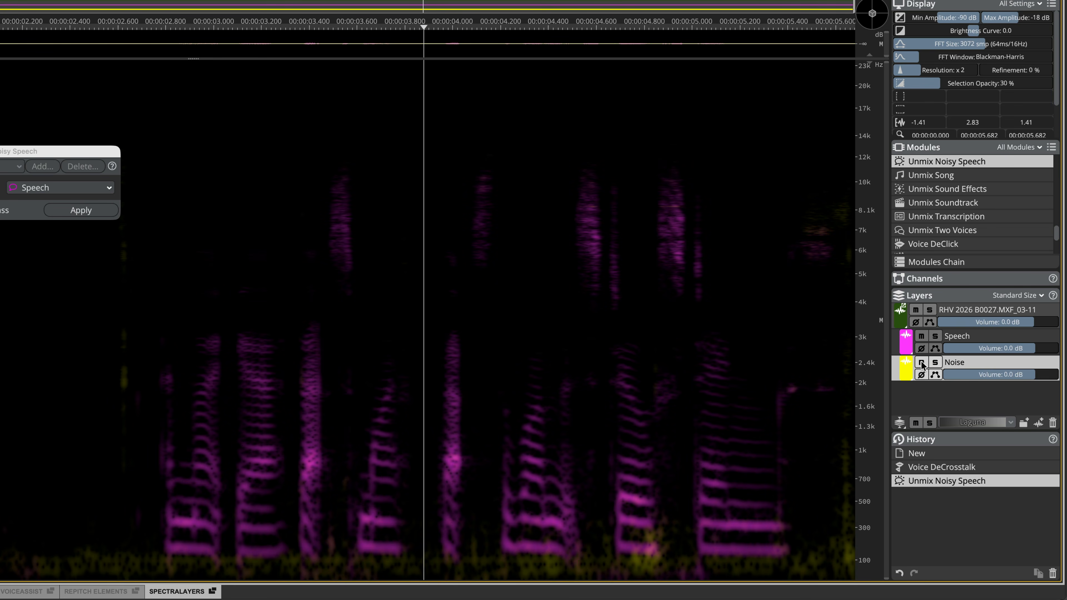
left_click(922, 362)
key("space")
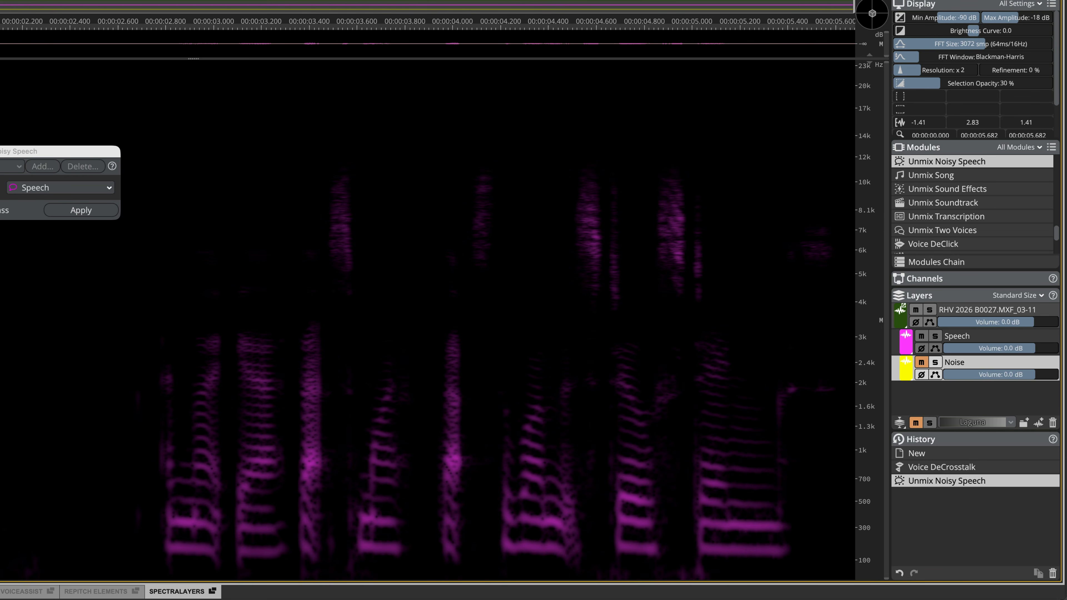
left_click(922, 362)
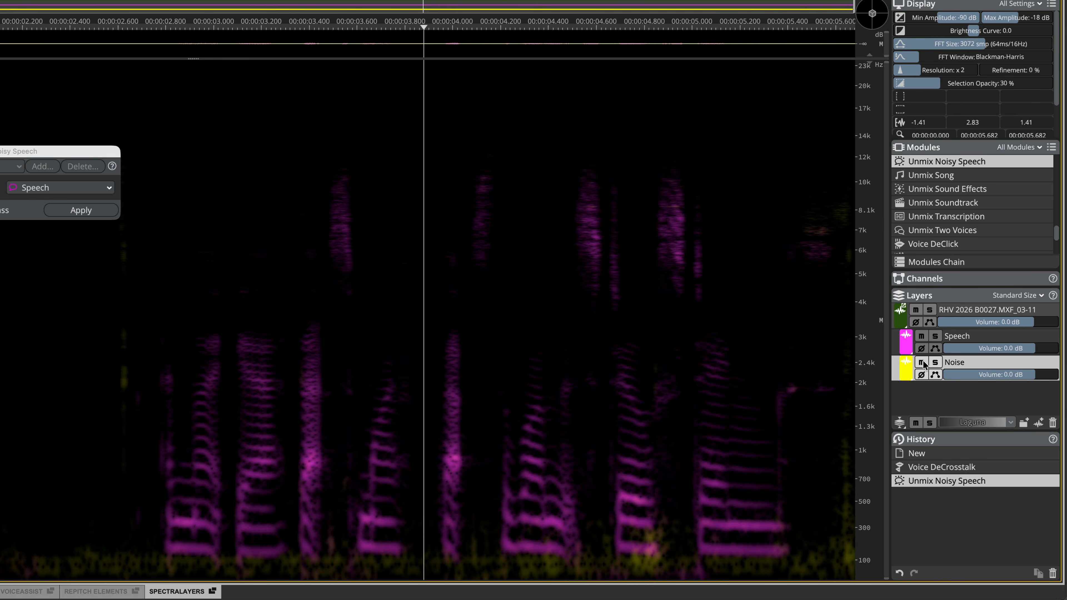
Fade the Noise layer's volume envelope down to the end starting at about 5.1 seconds, then audition it
left_click(935, 375)
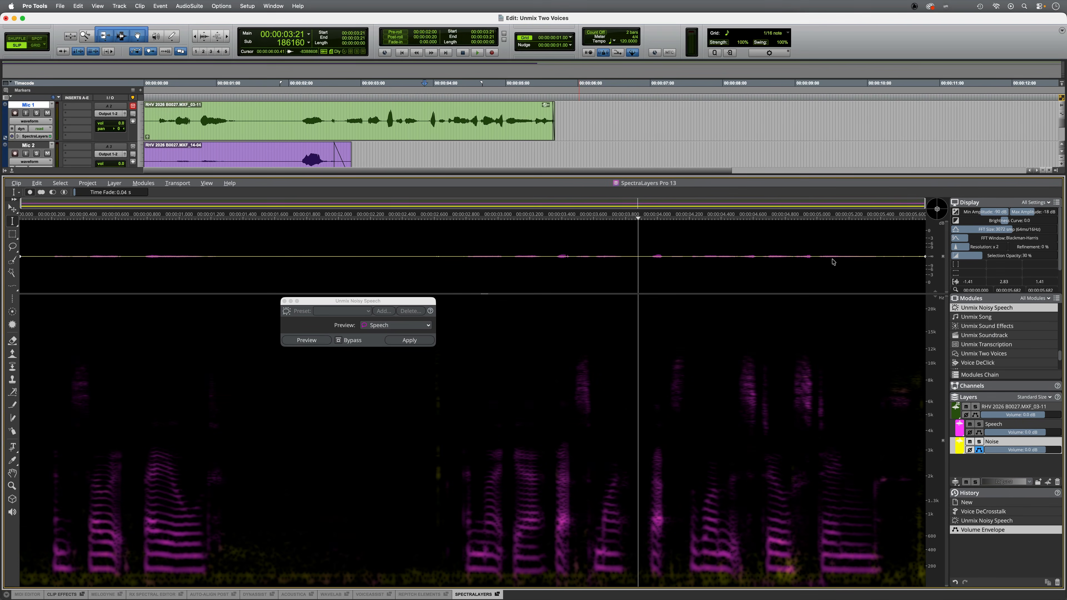
left_click(837, 259)
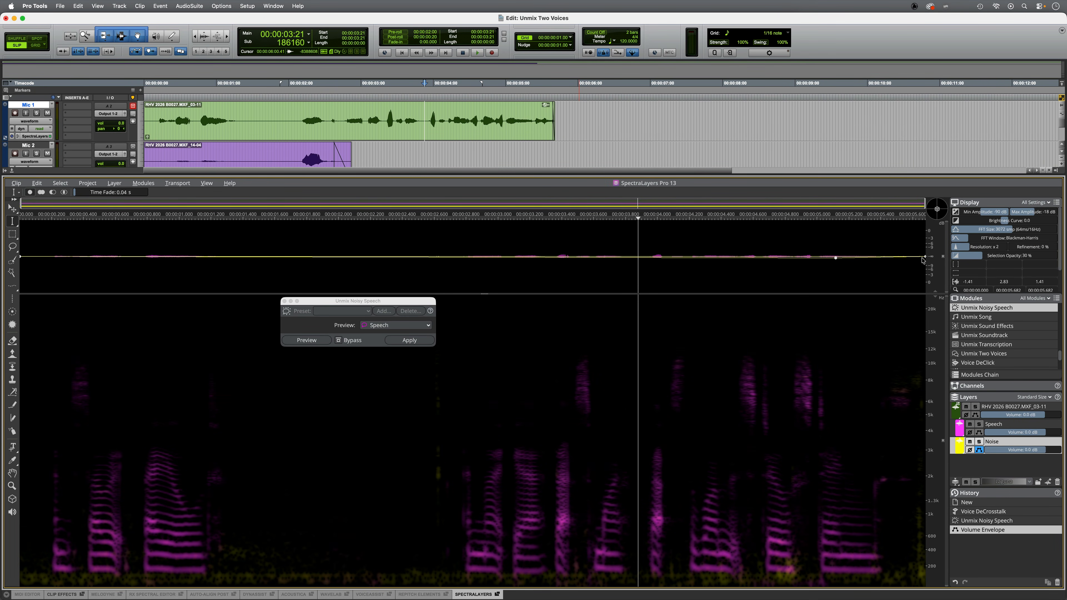
left_click_drag(924, 258, 908, 370)
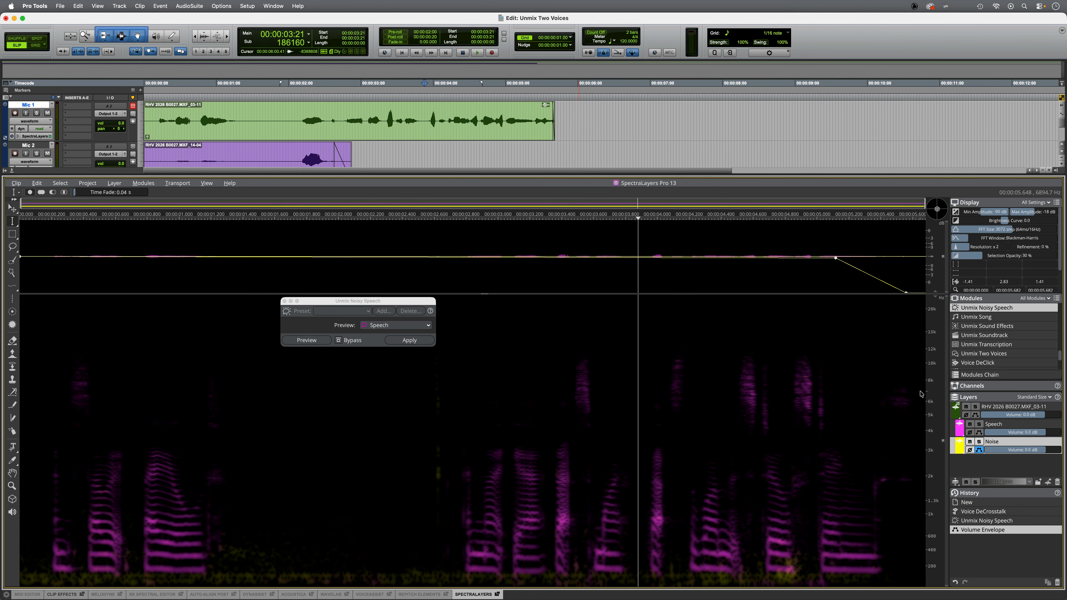
key("space")
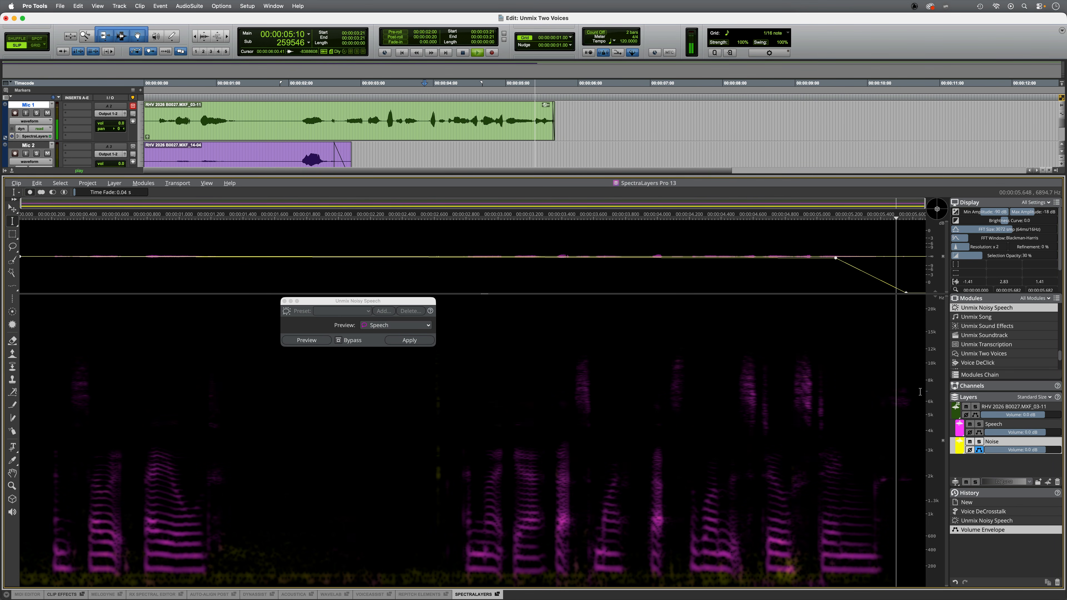
key("space")
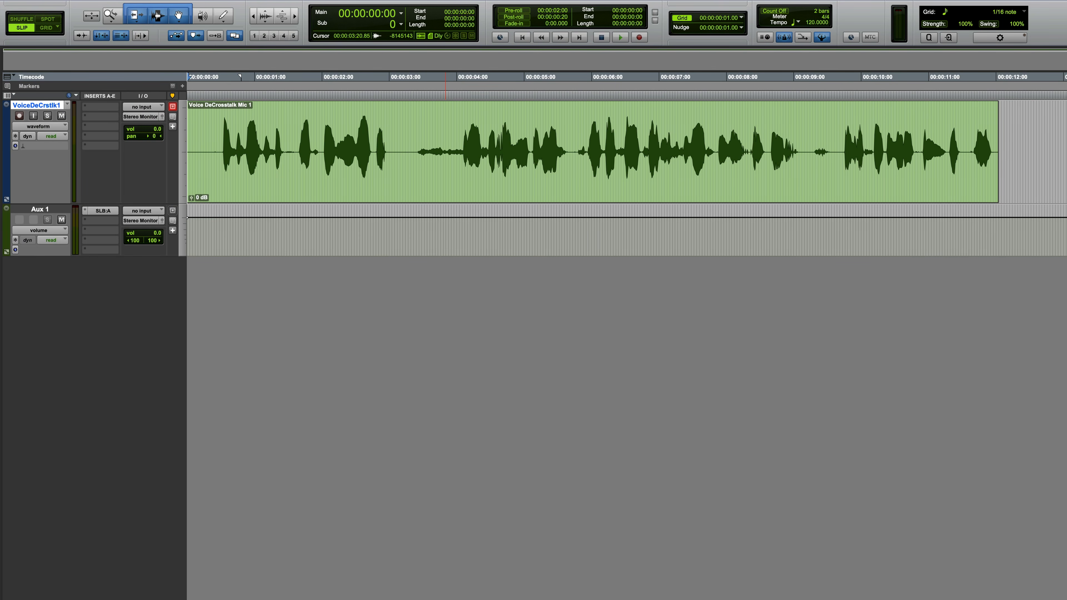
Audition the rendered VoiceDeCrstlk1 track from about 00:00:03:07
key("space")
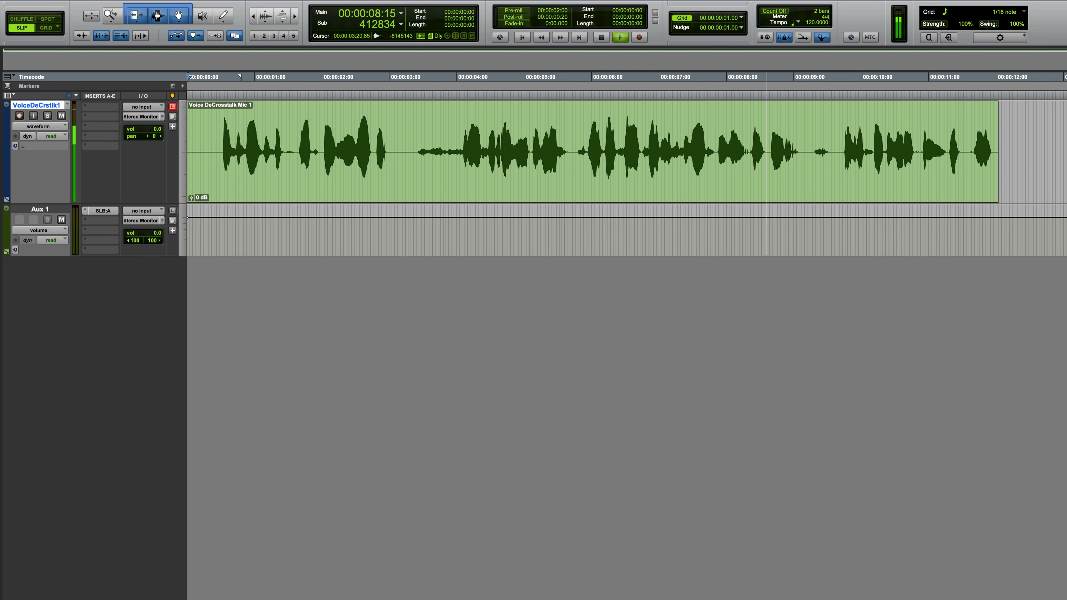
key("space")
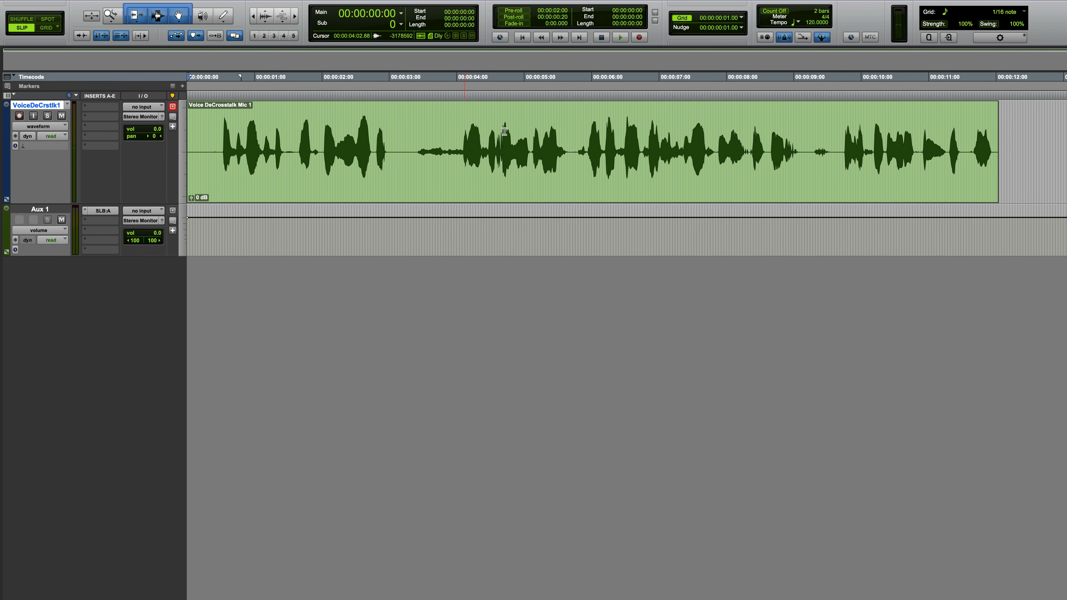
left_click(409, 128)
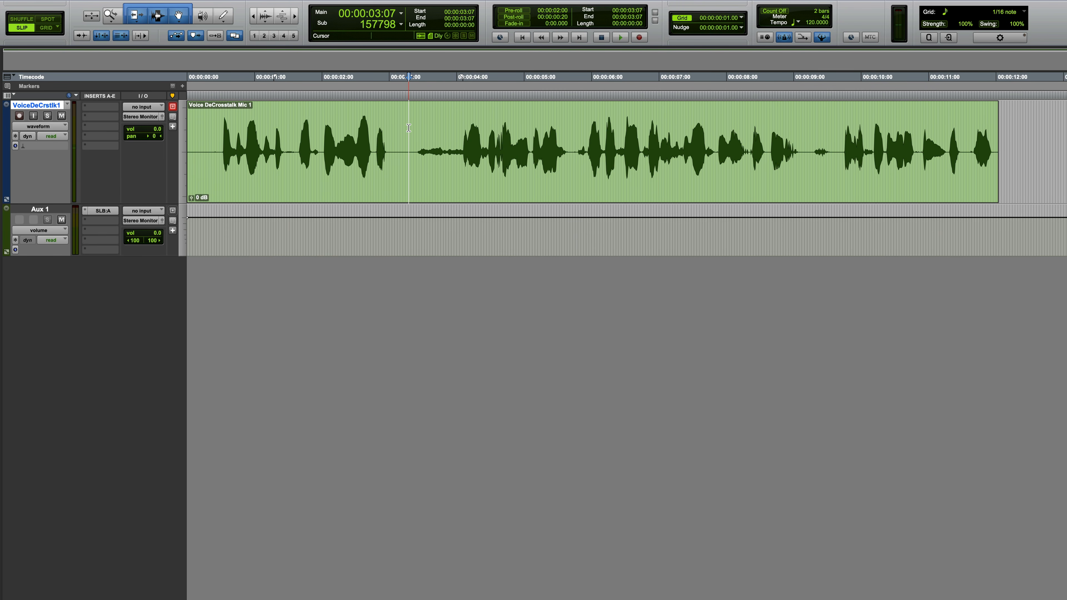
key("space")
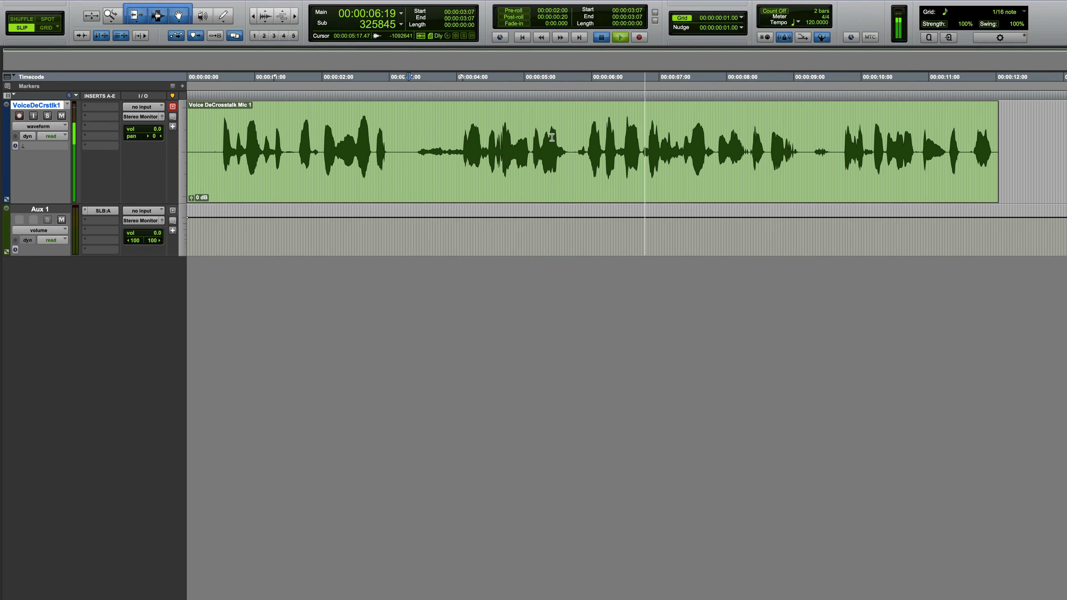
Stop playback, select the VoiceDeCrstlk1 clip and open it in SpectraLayers with the SpectraLayers Bridge: Edit AudioSuite plugin
key("space")
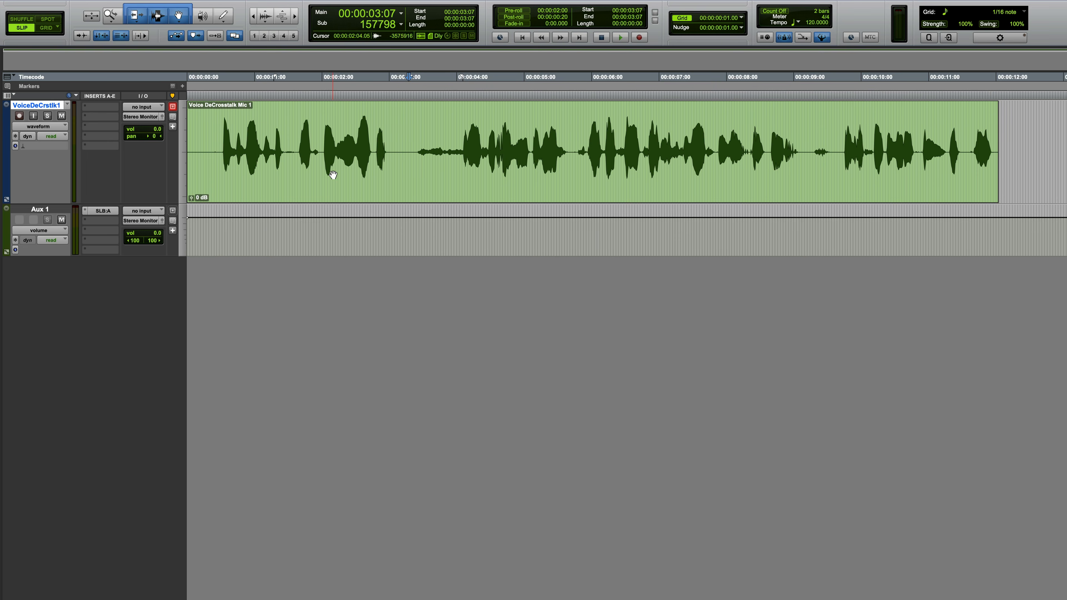
left_click(405, 187)
left_click(246, 8)
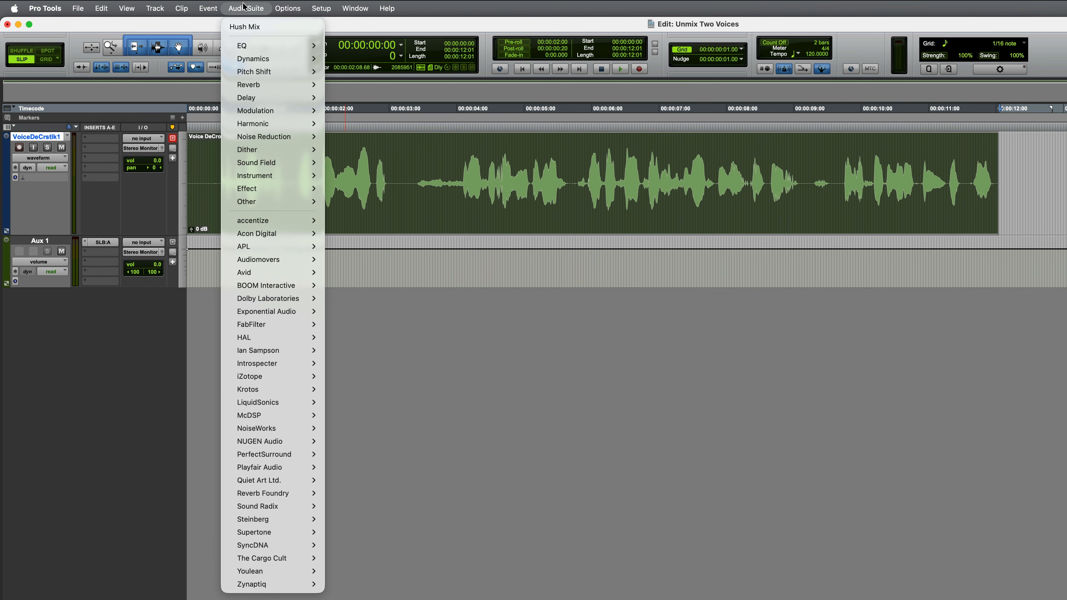
mouse_move(282, 522)
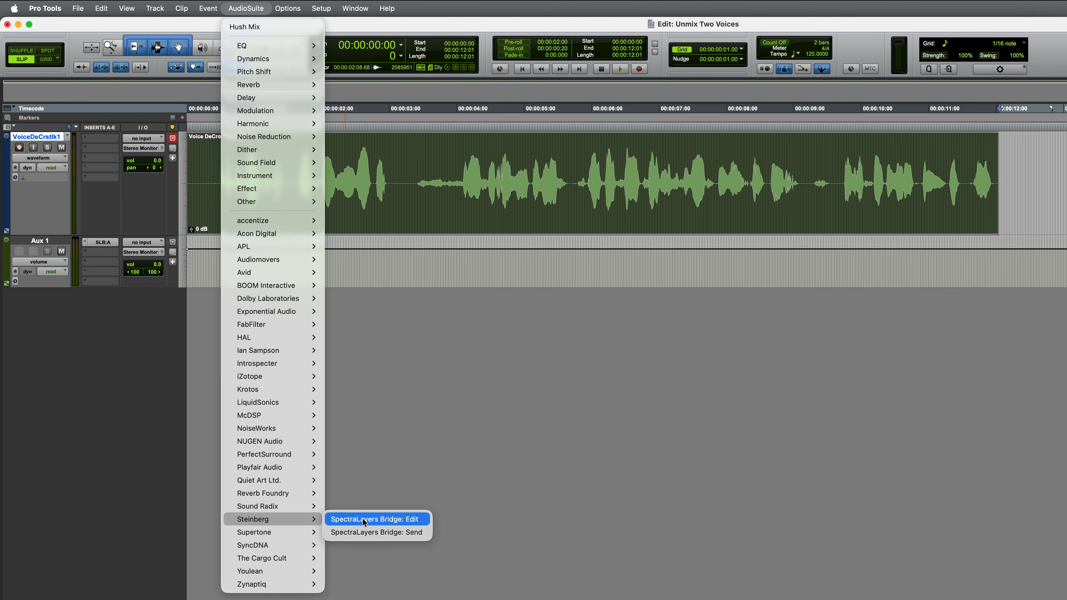
left_click(393, 520)
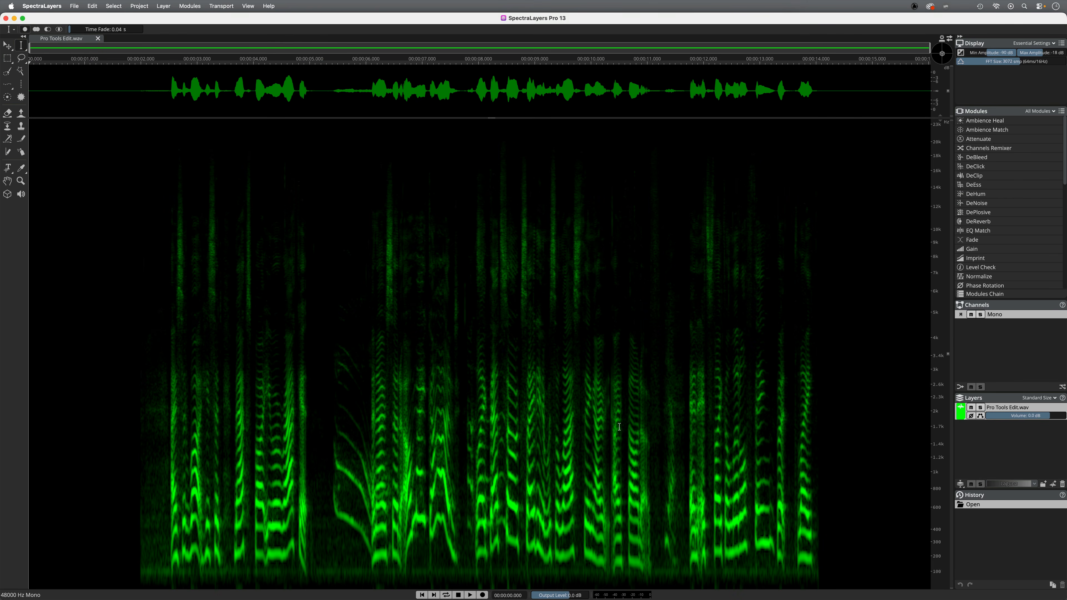
Open and close the SpectraLayers Bridge insert on the Aux track
key("super+Tab")
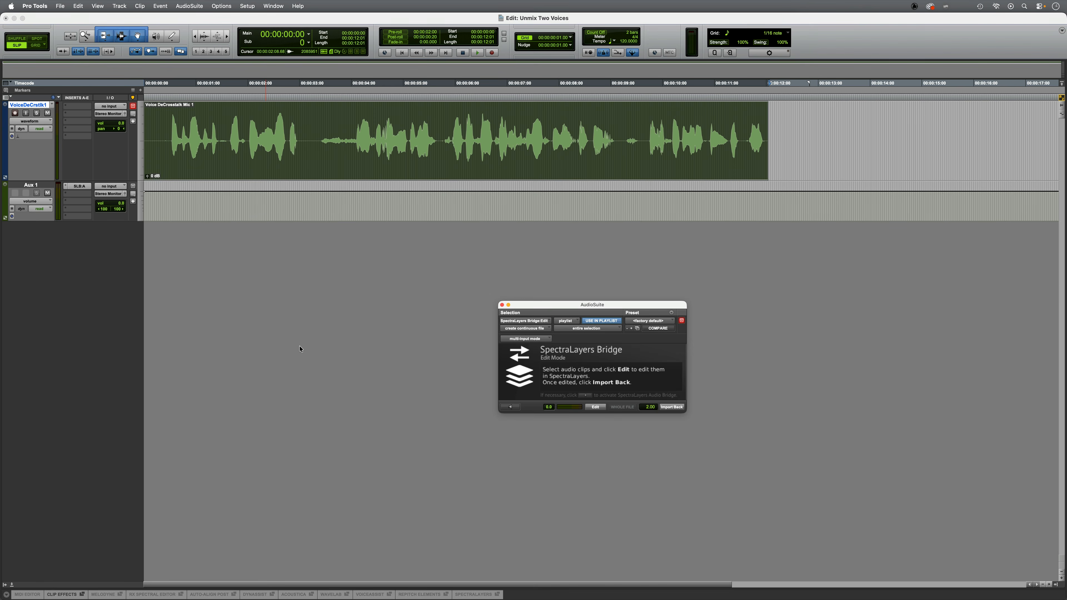
left_click(80, 187)
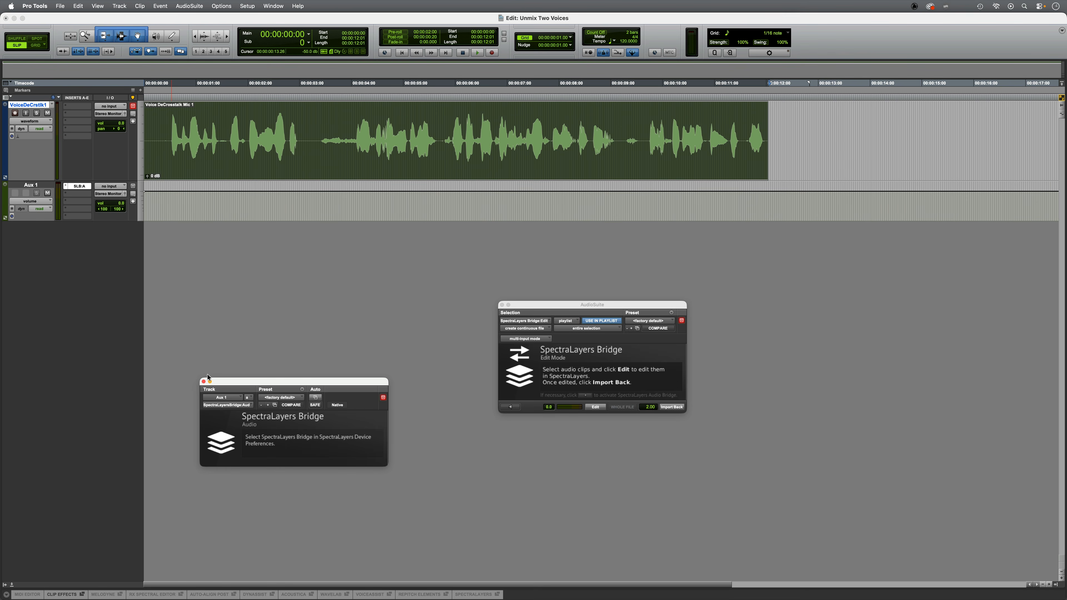
left_click(204, 382)
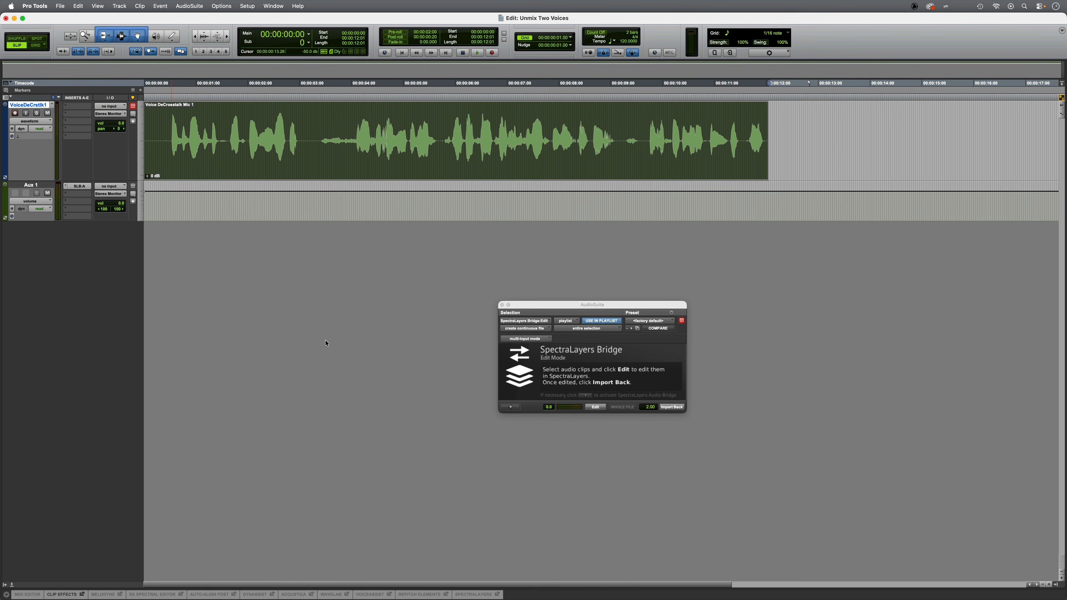
Return to SpectraLayers and audition the clip from different positions
key("super+Tab")
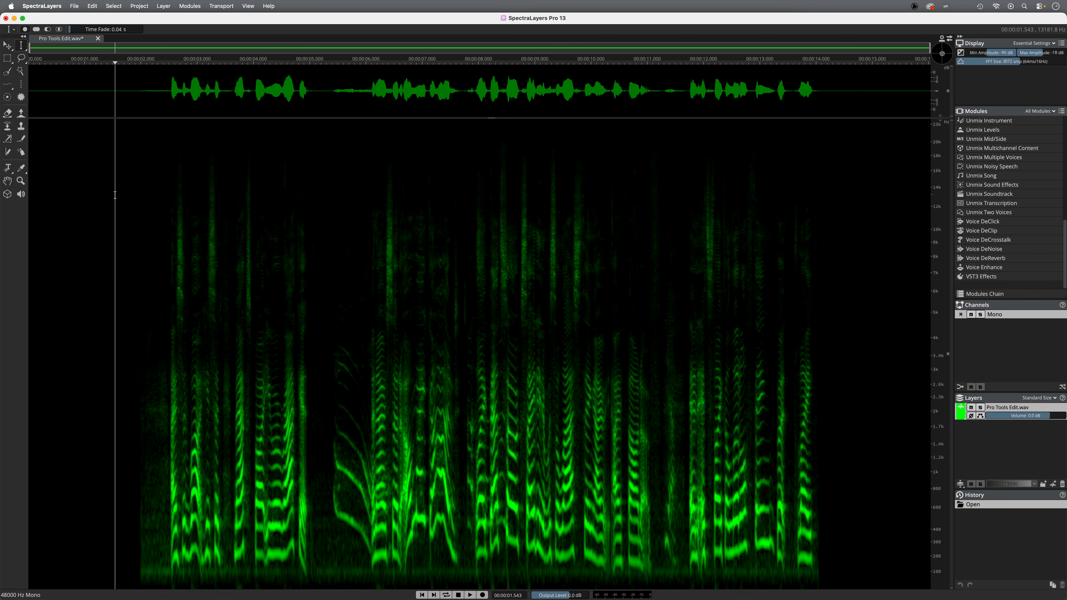
key("space")
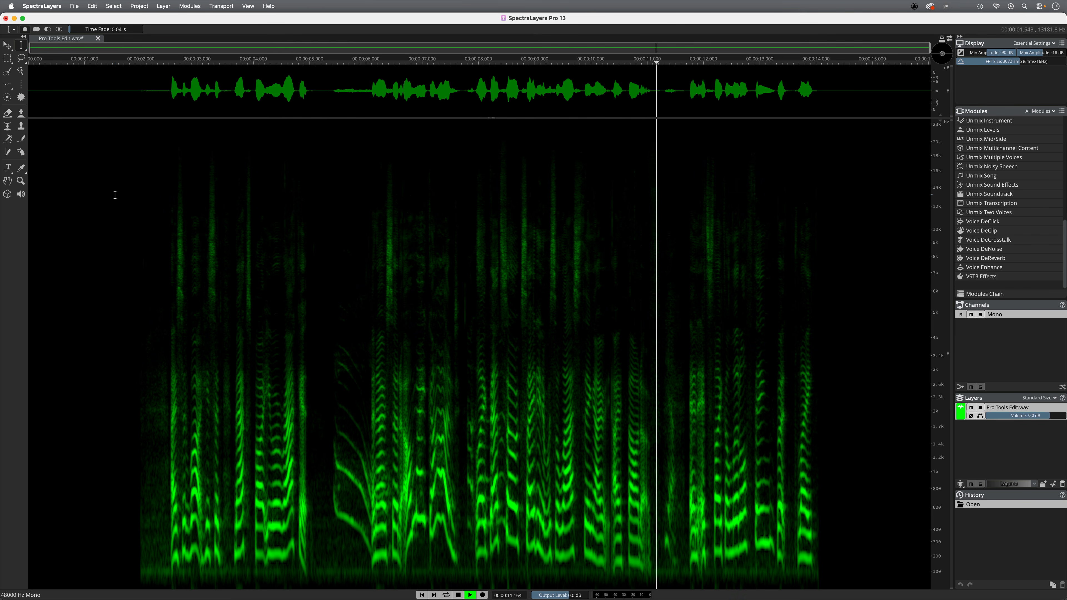
key("space")
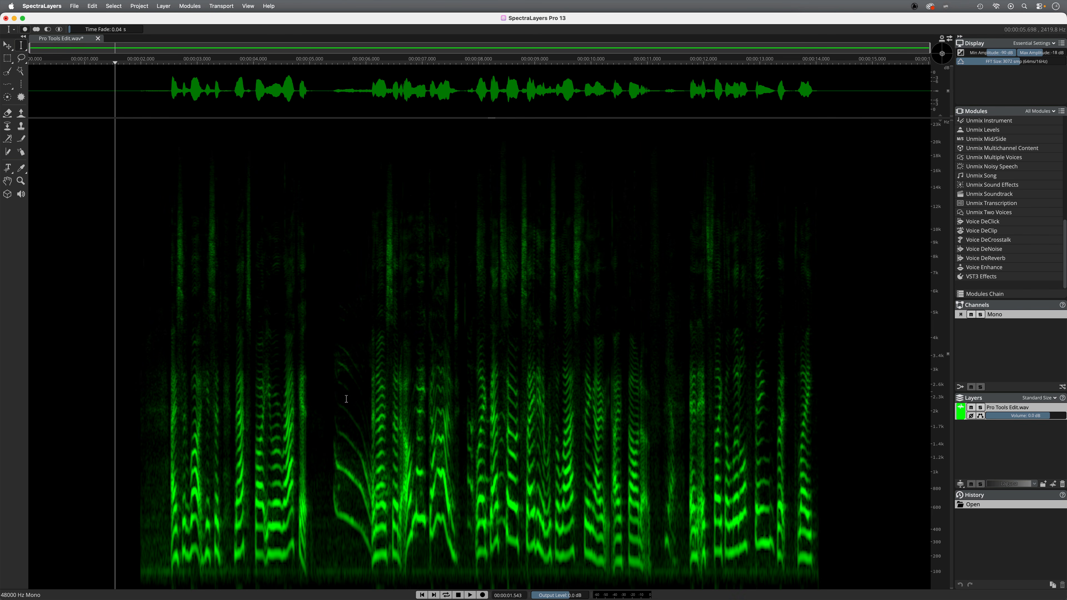
left_click(428, 341)
key("space")
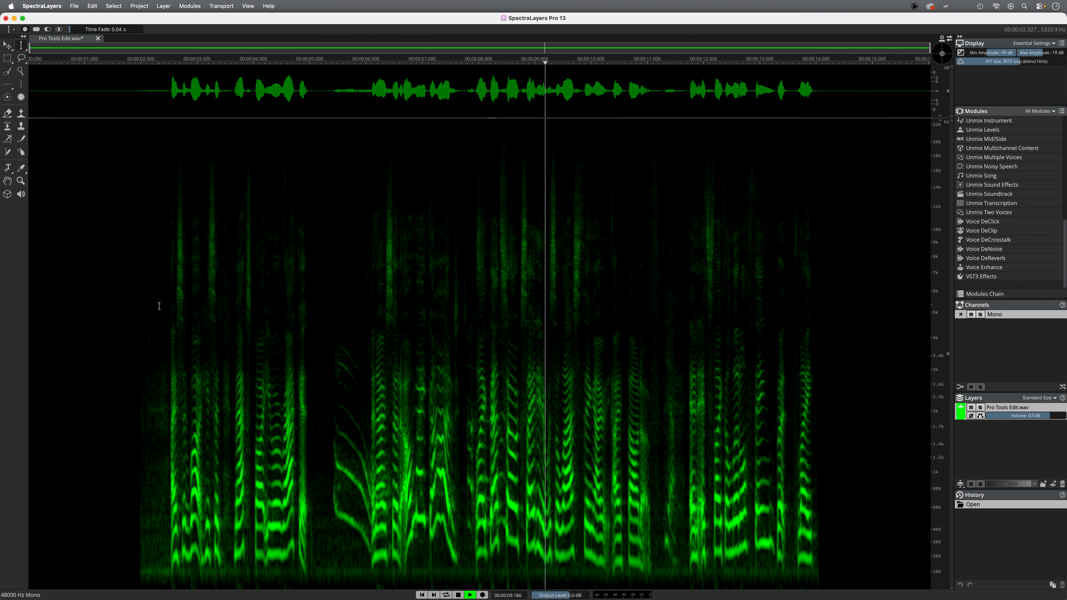
key("space")
Apply Voice DeCrosstalk with Primary Voice First, Reduction Ratio 100% and Reduce Secondary Voice
left_click(133, 302)
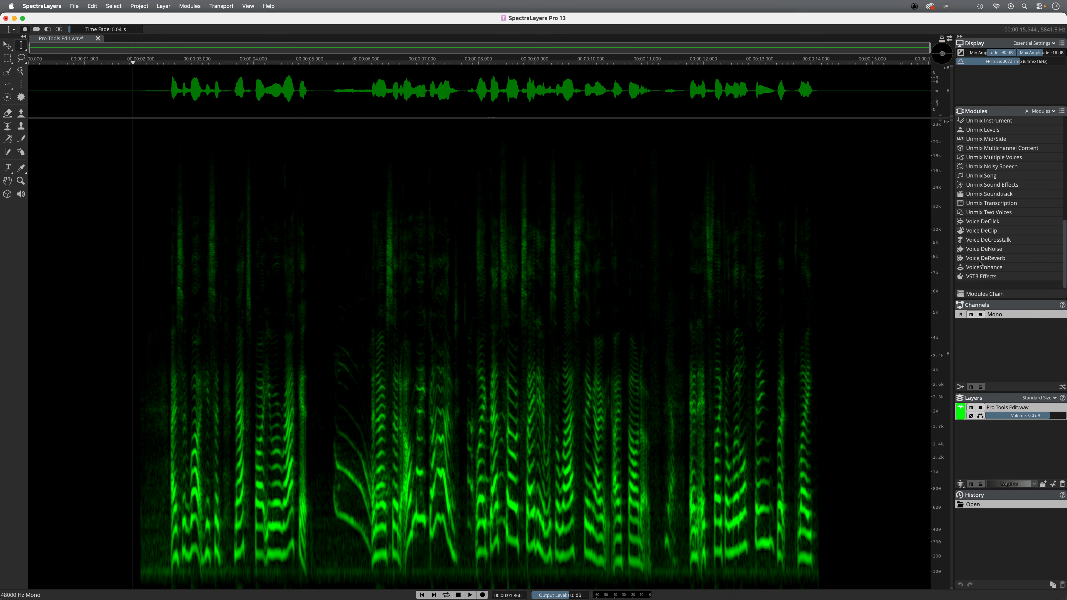
left_click(988, 240)
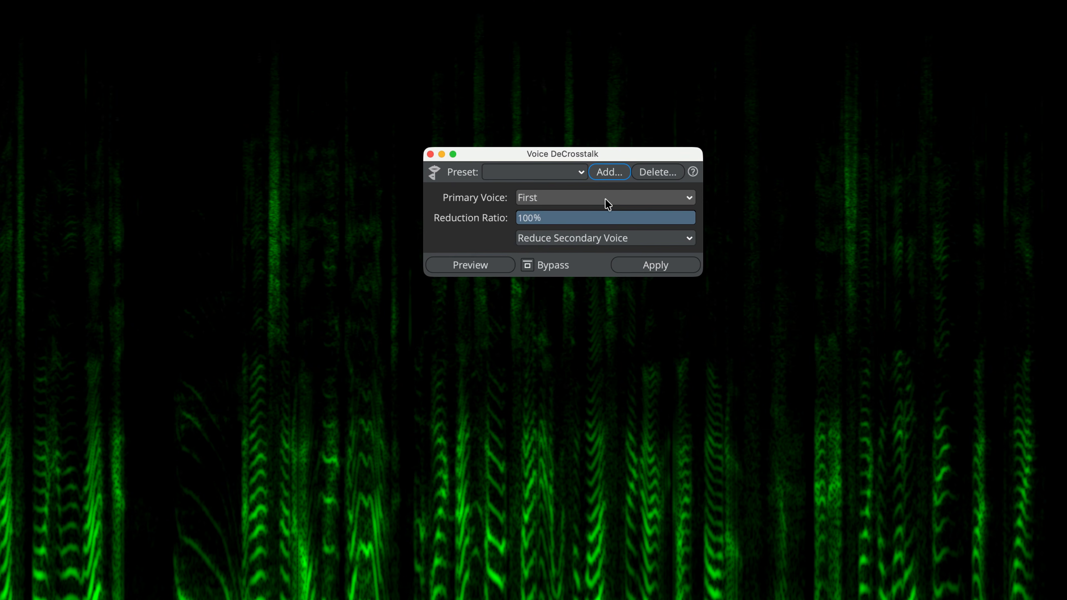
left_click(606, 199)
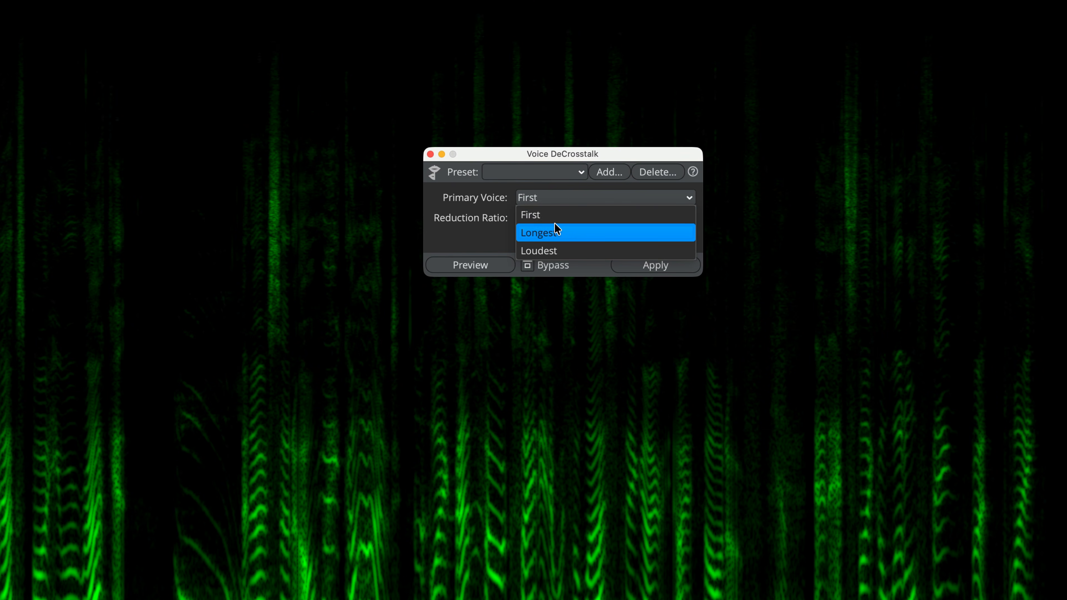
left_click(577, 216)
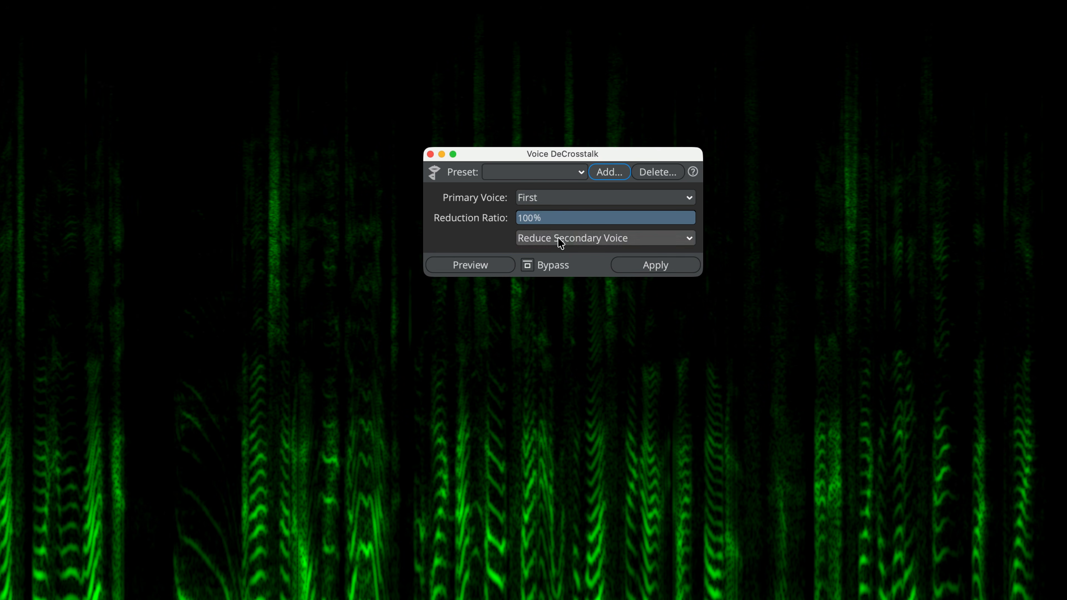
left_click(654, 265)
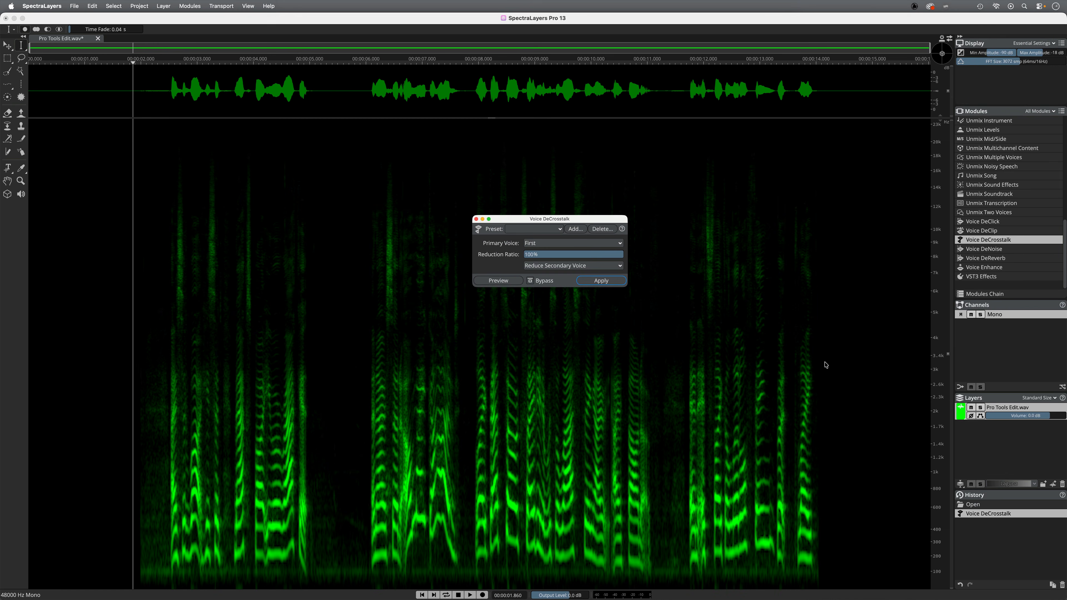
Audition the processed audio and update the Pro Tools files from SpectraLayers
key("space")
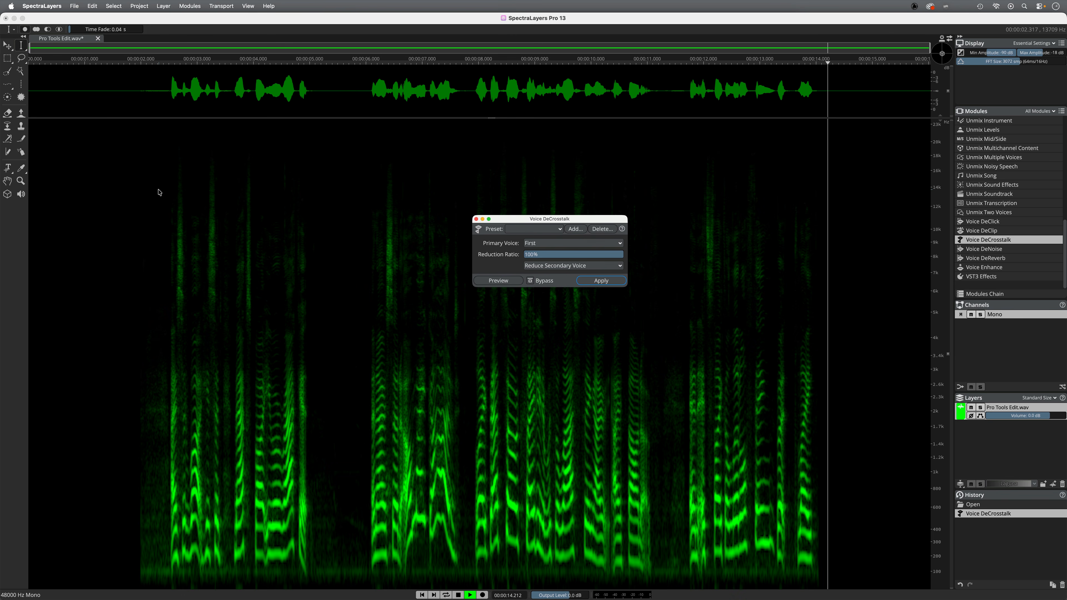
key("space")
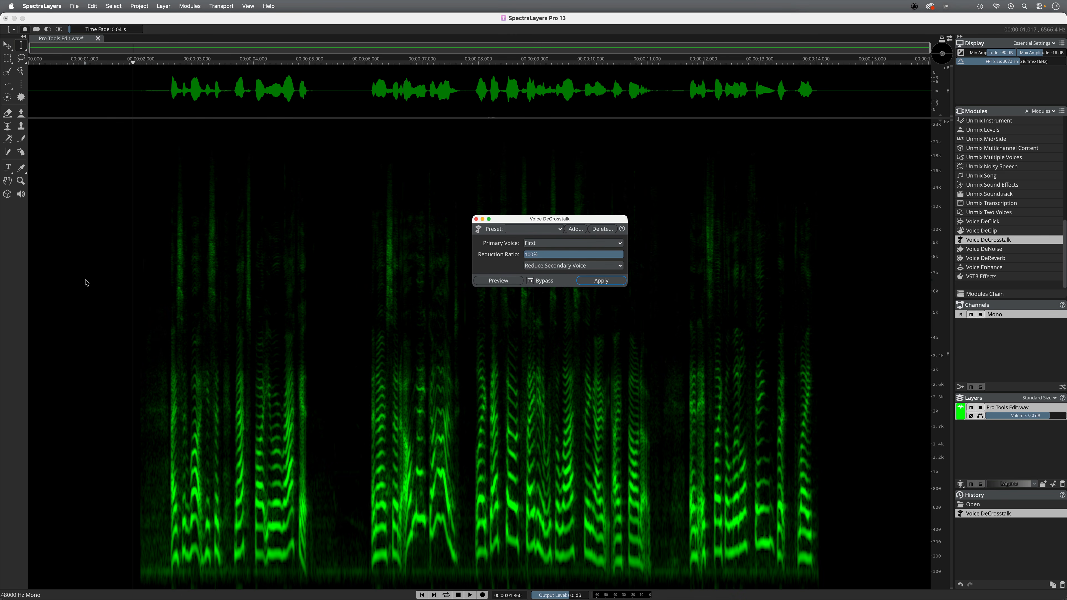
left_click(75, 6)
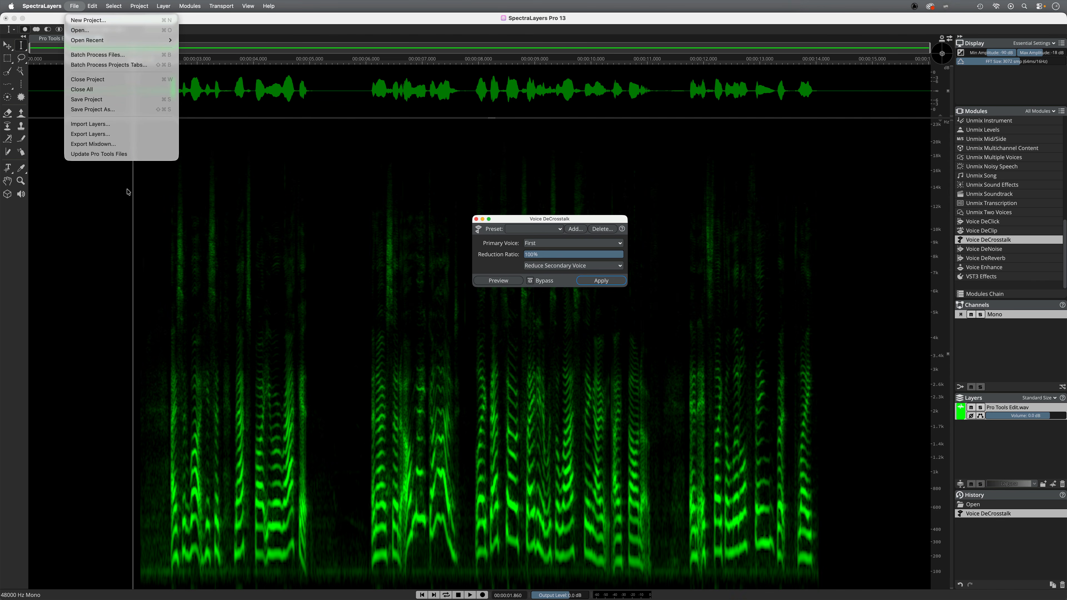
left_click(88, 154)
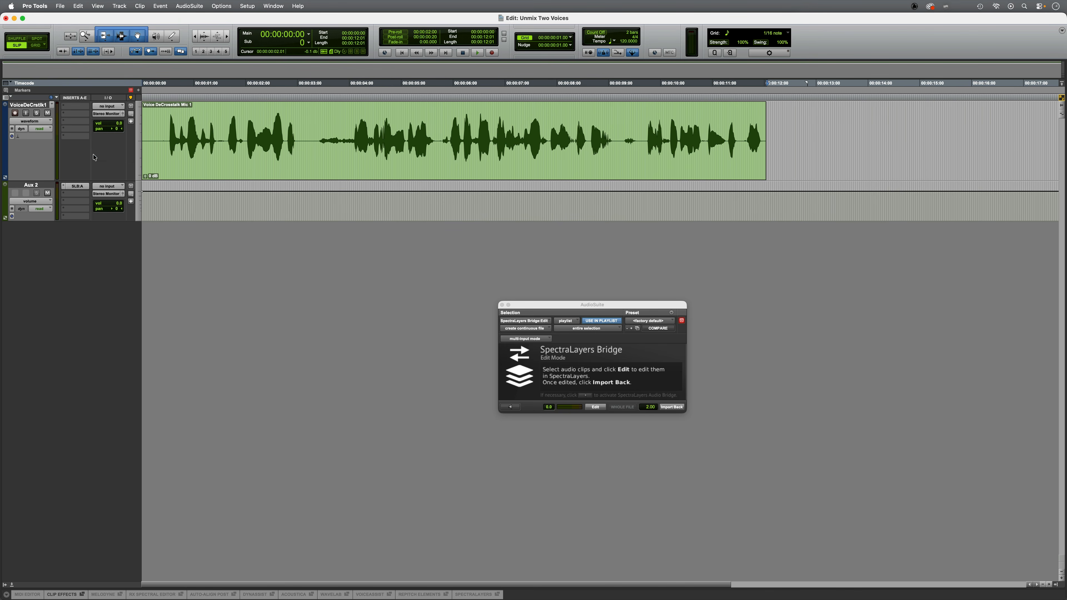
Import the edited clip back into Pro Tools and audition it
left_click(266, 167)
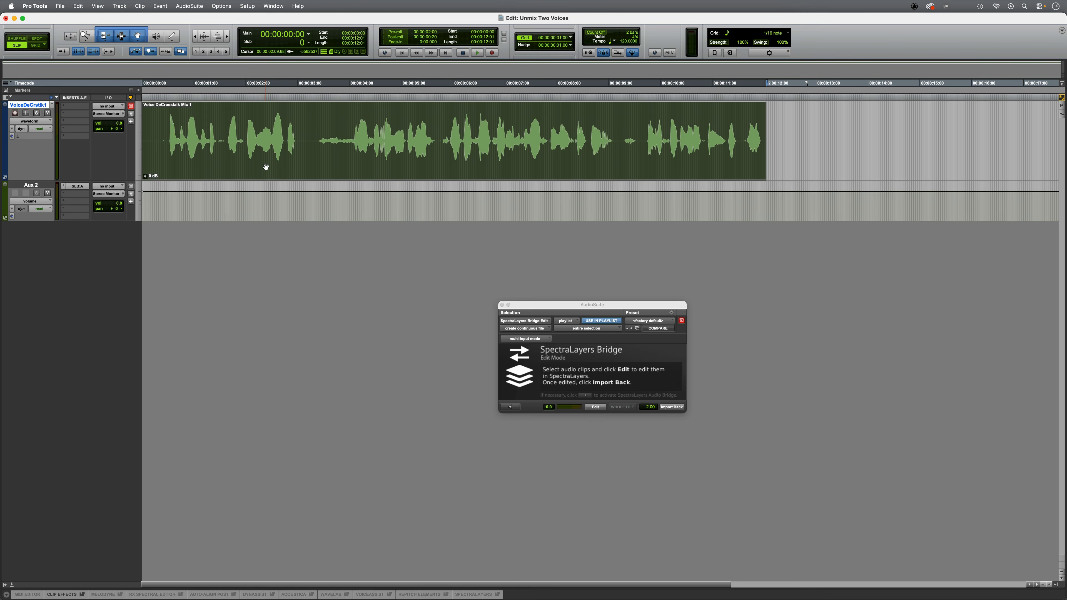
left_click(671, 407)
left_click(164, 126)
key("space")
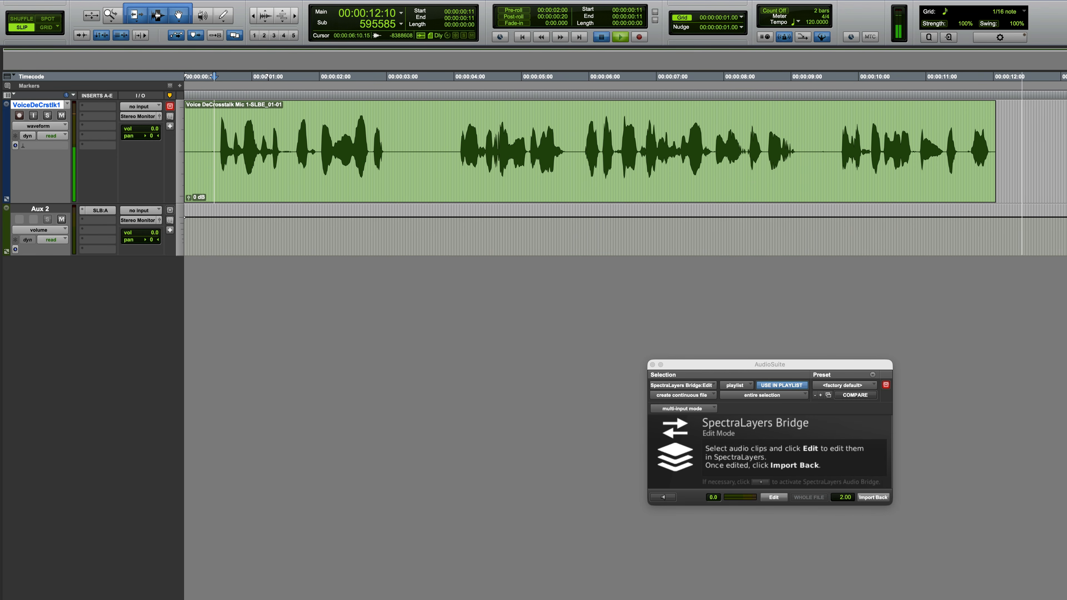
key("space")
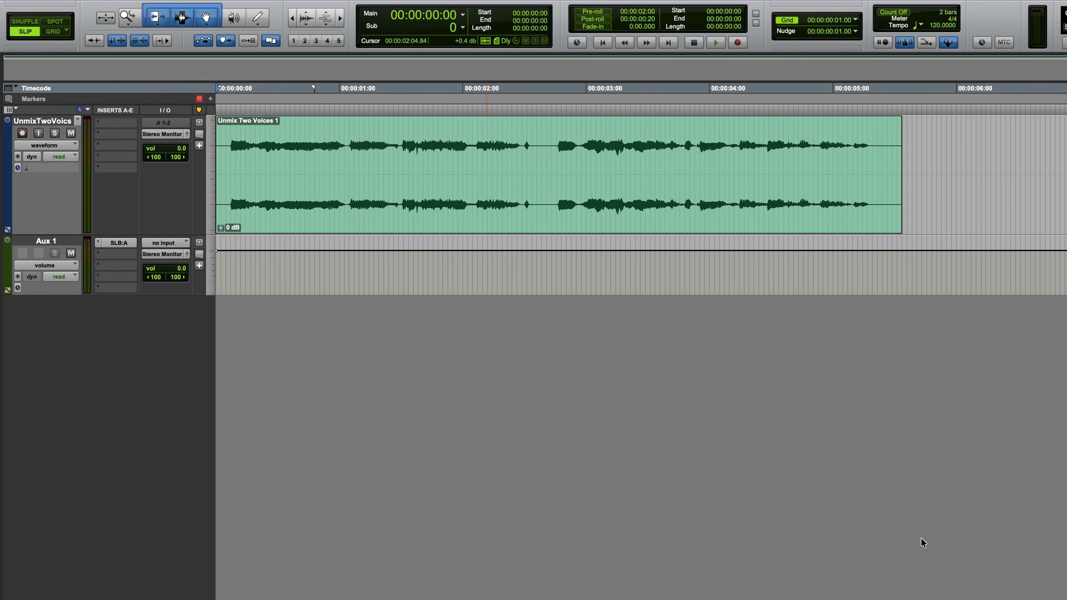
Send the UnmixTwoVoics clip to SpectraLayers with the SpectraLayers Bridge Edit
key("space")
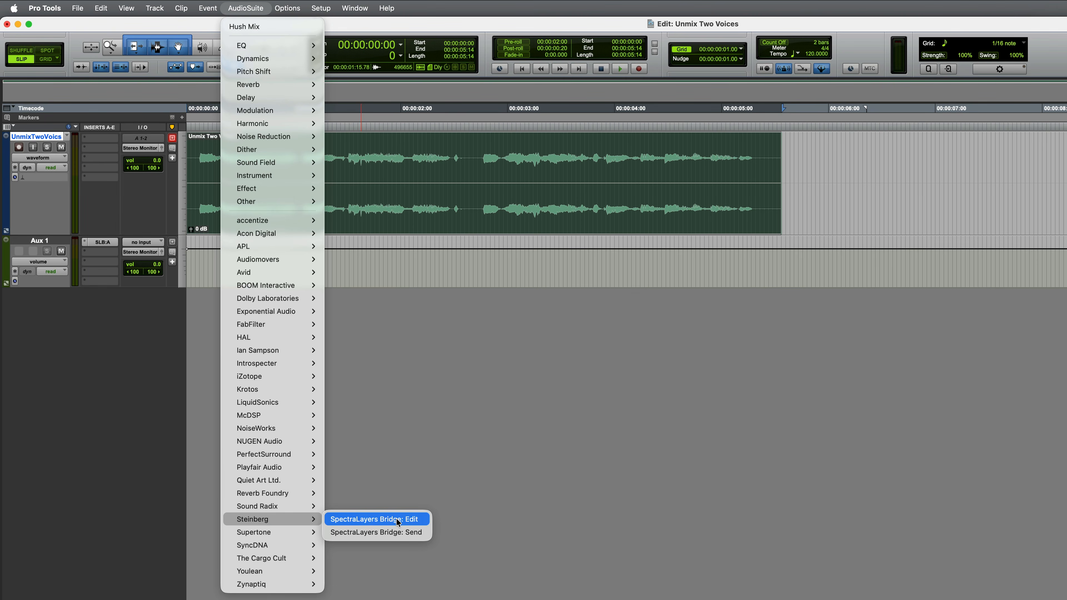
left_click(398, 520)
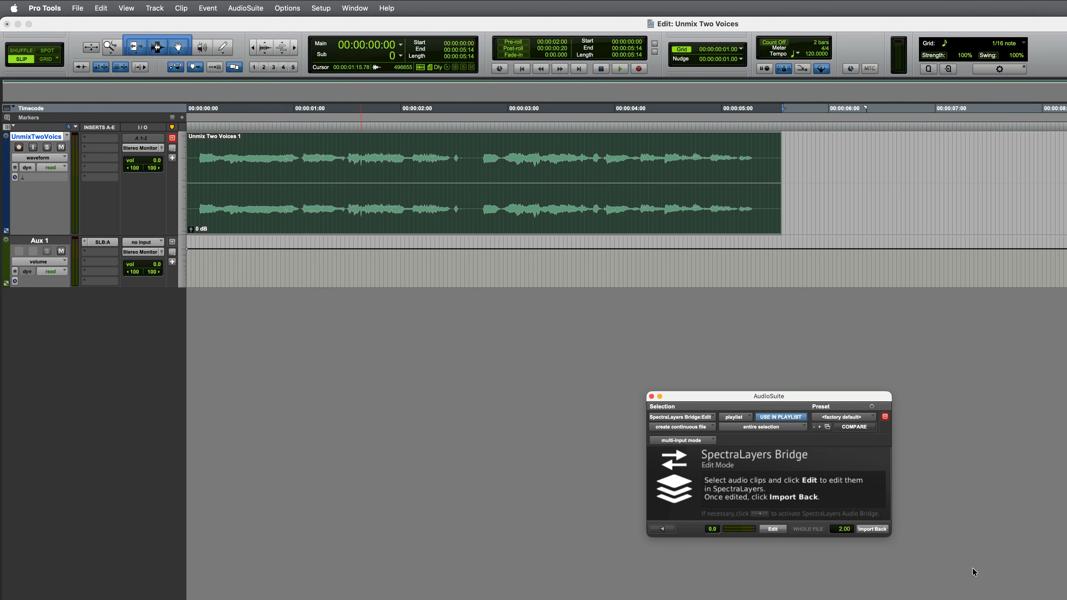
left_click(774, 530)
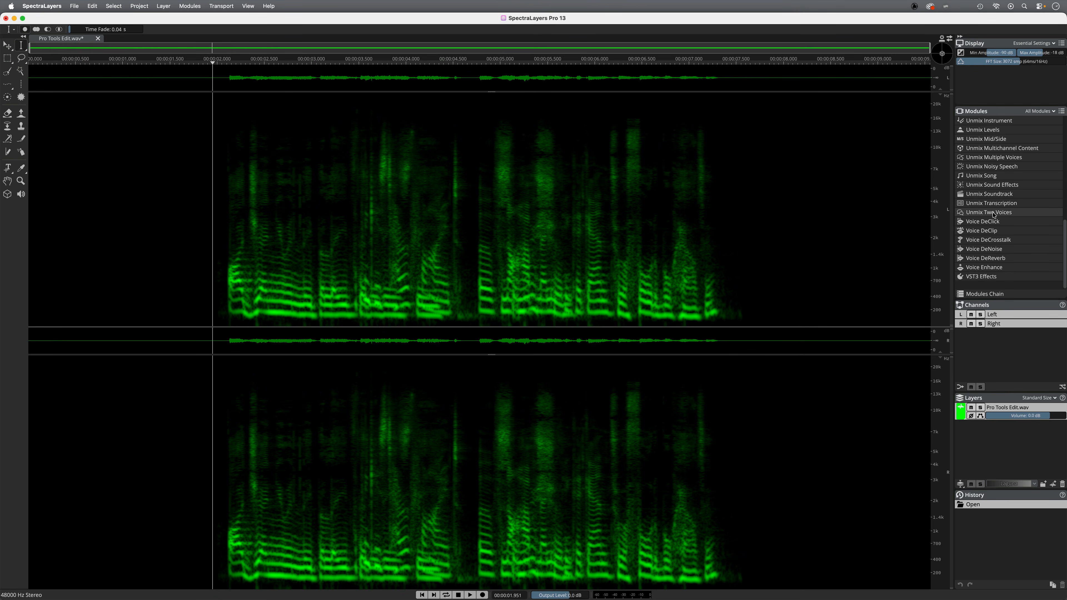
Open the Unmix Two Voices module and move its window aside
left_click(989, 212)
left_click_drag(855, 219, 636, 226)
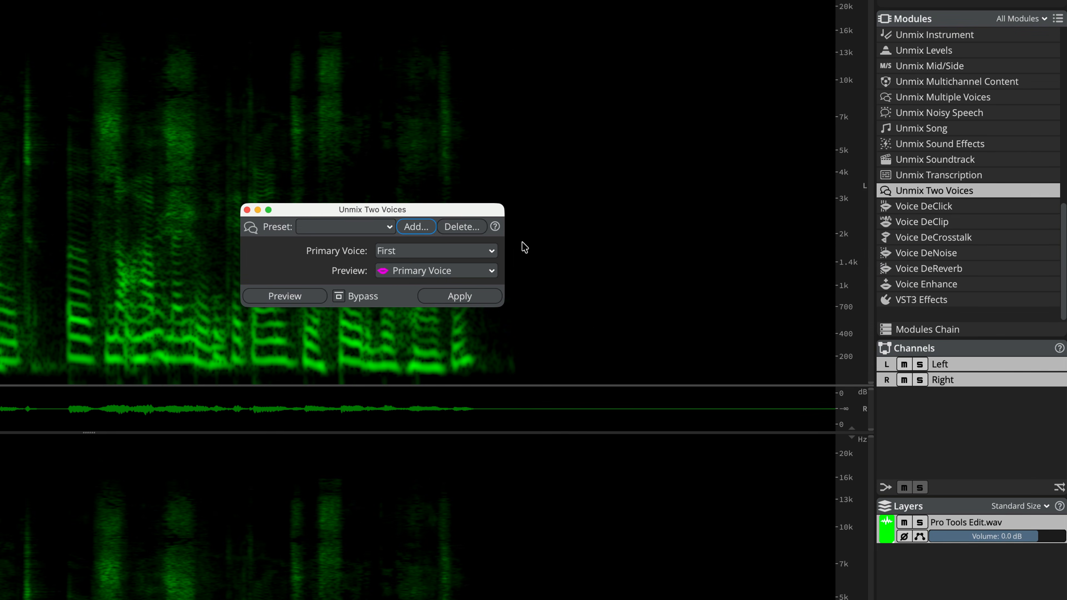
Open and close the Unmix Multiple Voices module to compare it
left_click(999, 104)
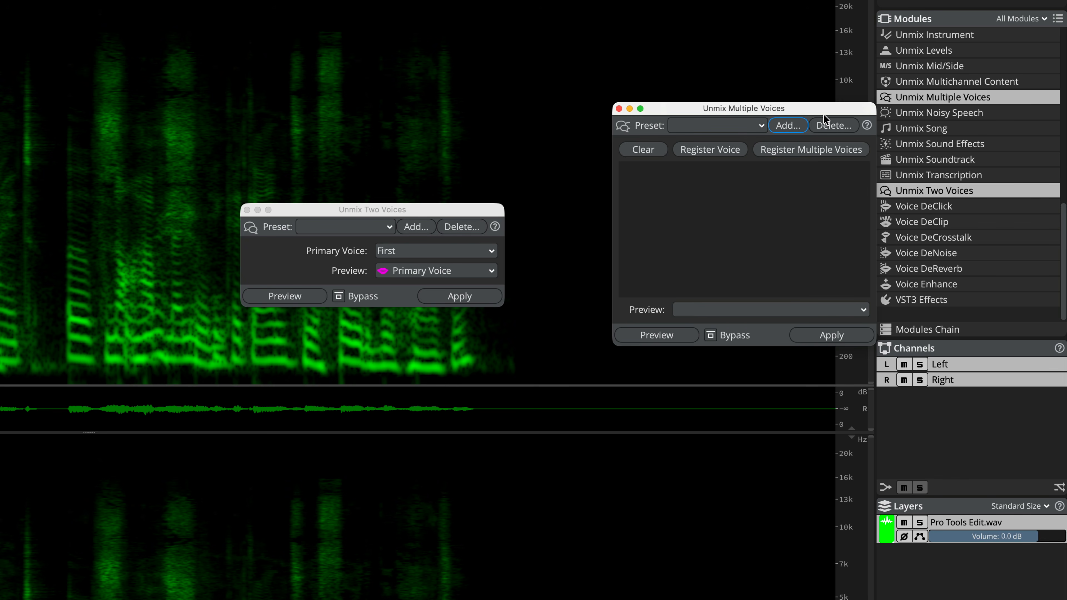
left_click_drag(818, 113, 731, 119)
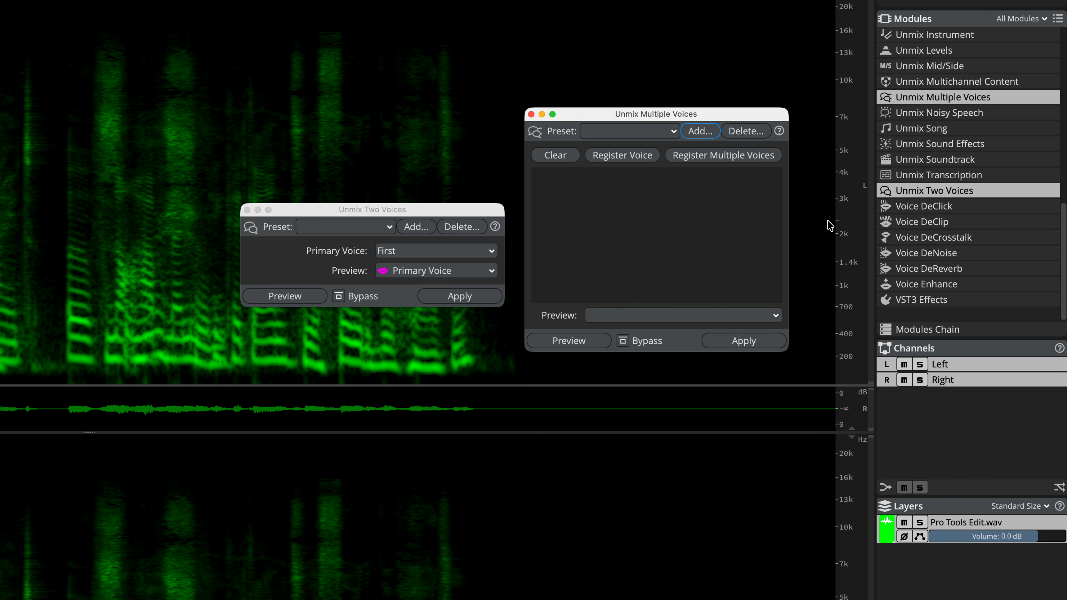
left_click(531, 114)
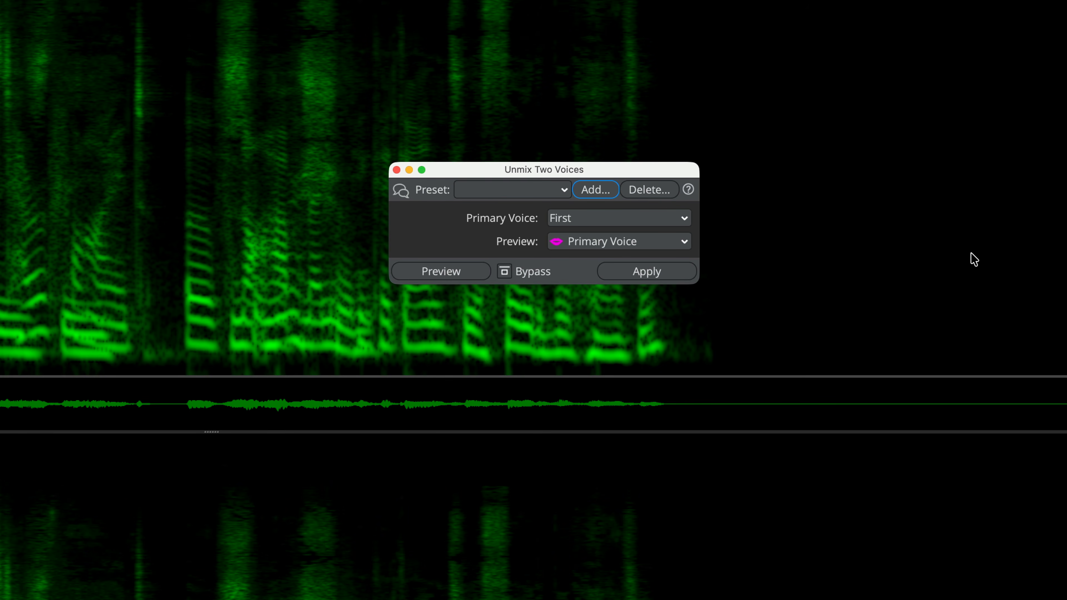
Apply Unmix Two Voices with Primary Voice First and Preview set to Primary Voice, then close the module
left_click(647, 218)
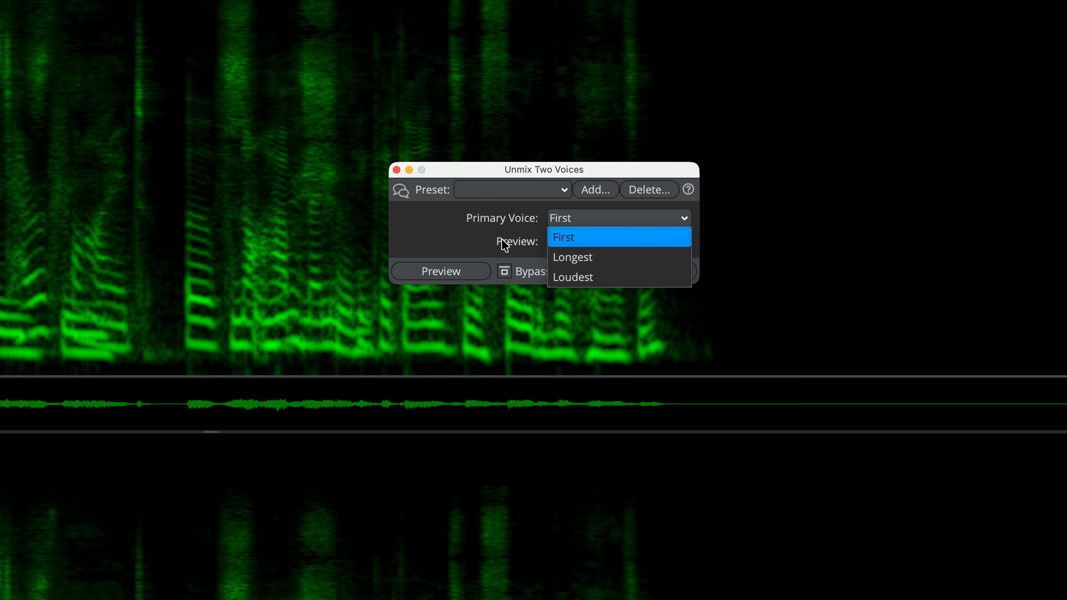
left_click(504, 231)
left_click(560, 242)
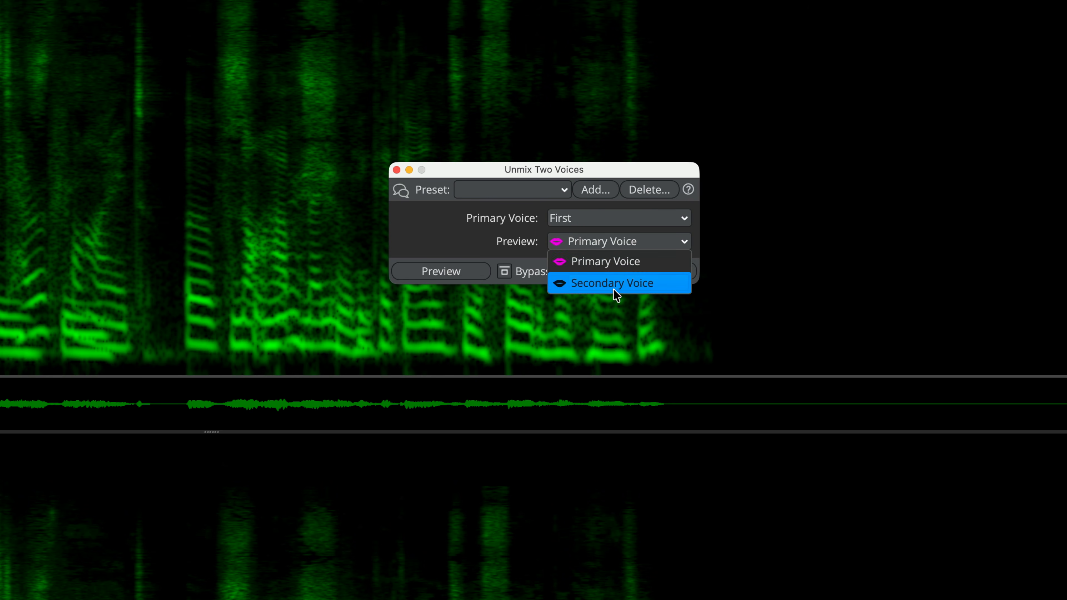
left_click(455, 236)
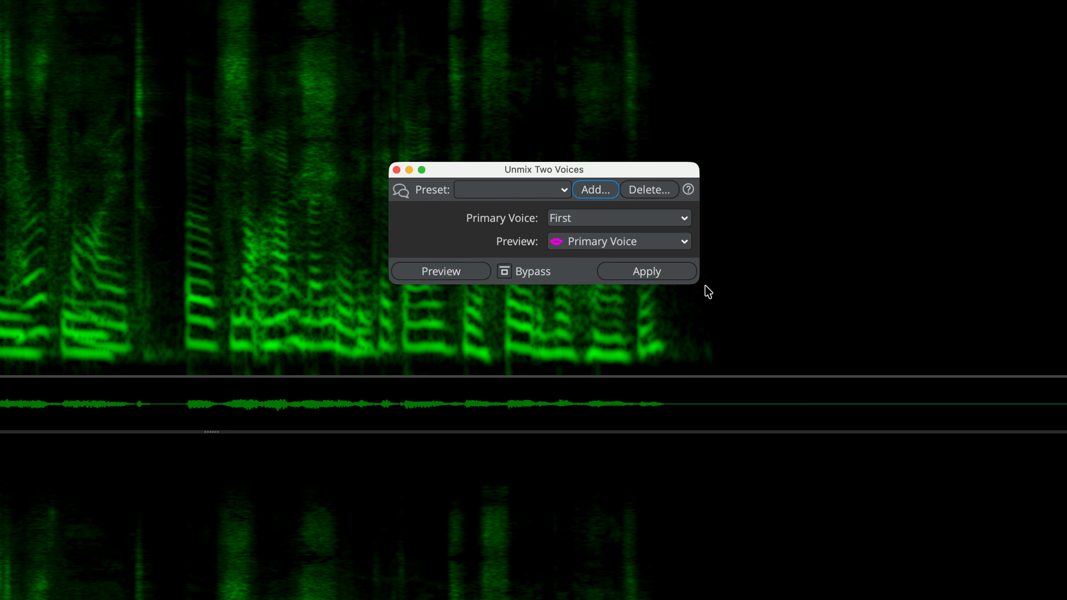
left_click(641, 278)
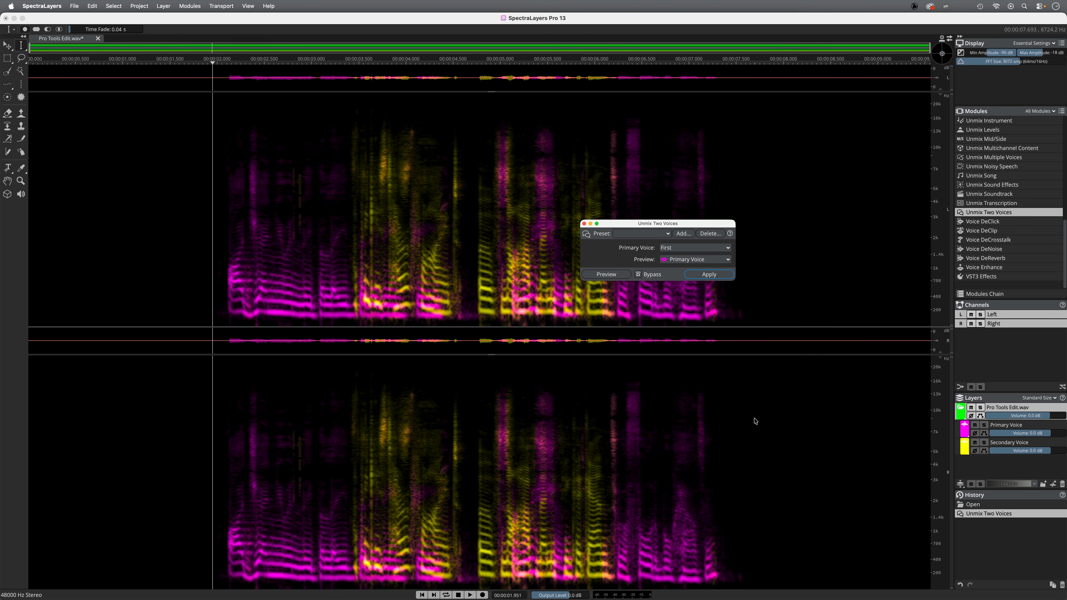
left_click(583, 224)
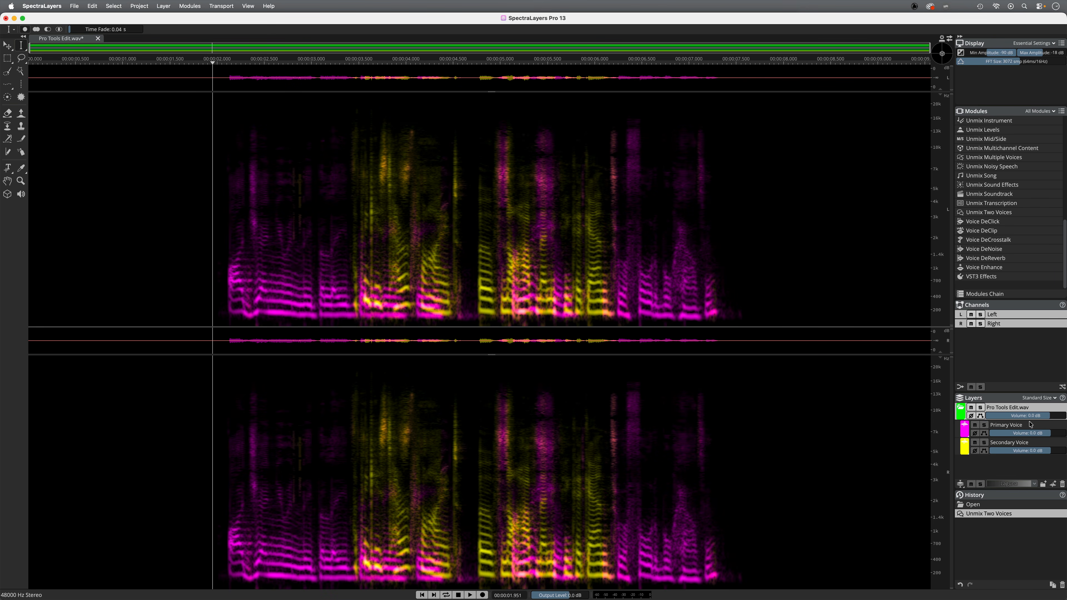
Solo the Primary Voice and Secondary Voice layers in turn and play each back to compare the separation
left_click(984, 425)
key("space")
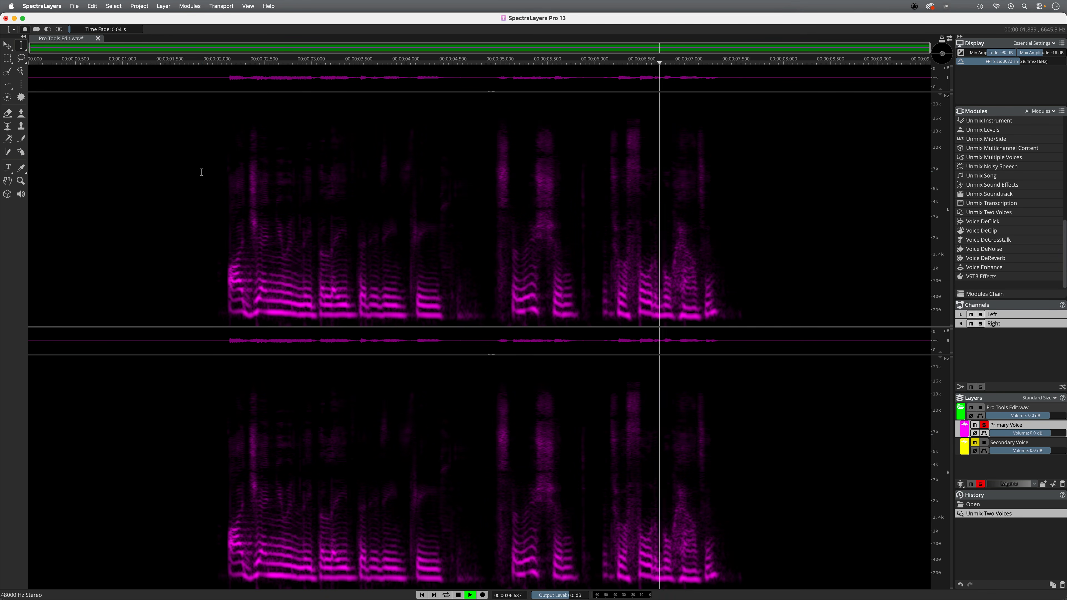
key("space")
left_click(984, 425)
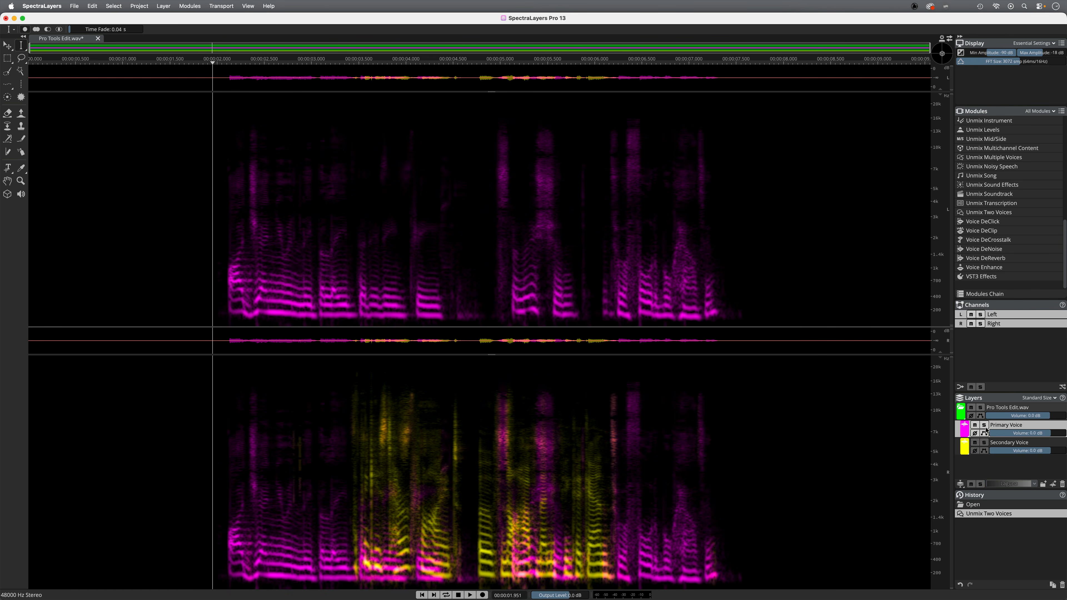
left_click(984, 442)
key("space")
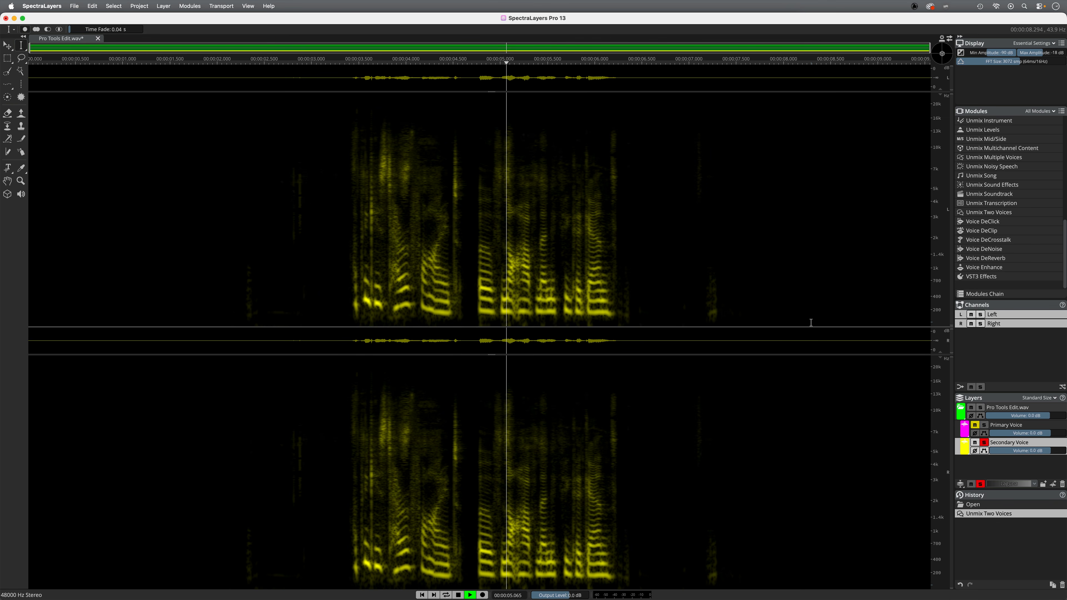
key("space")
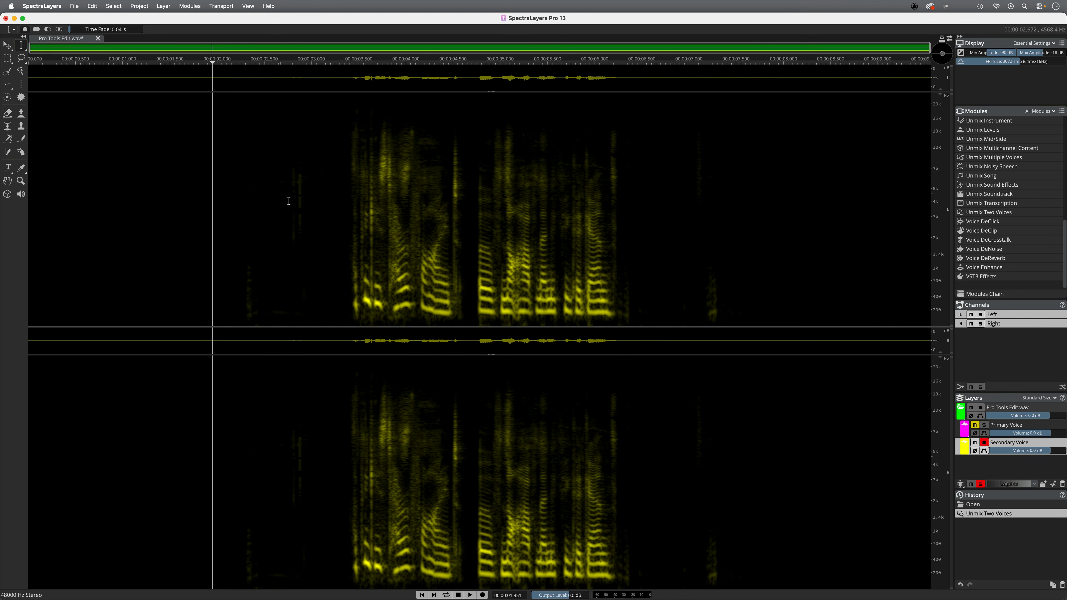
left_click(235, 270)
key("space")
key("space")
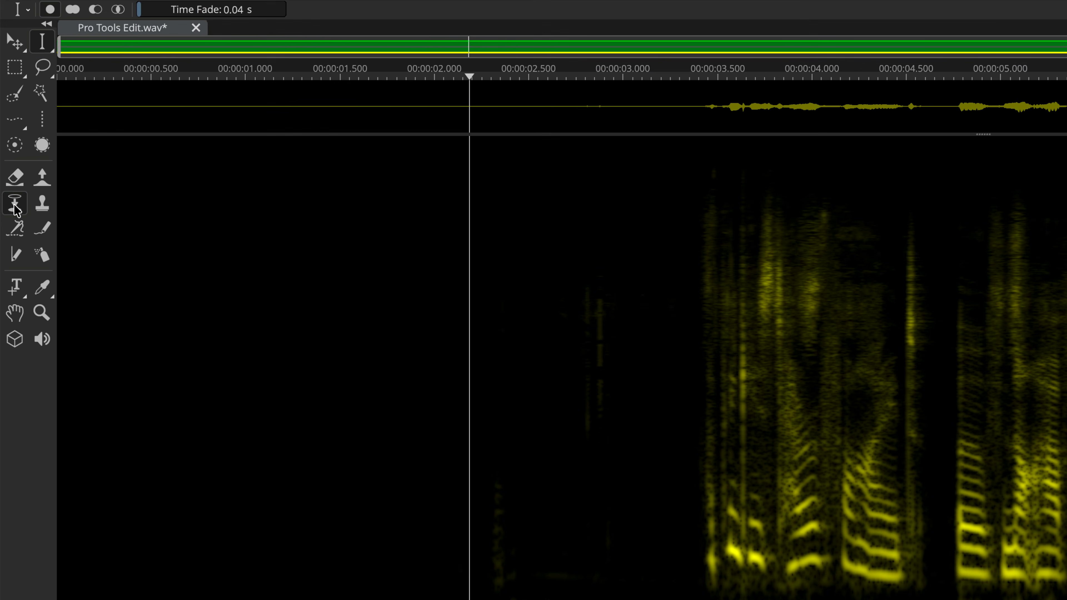
With the Transfer brush targeting Primary Voice, move stray sounds from the Secondary Voice layer near 2.1 s and 5.5 s, then play back
left_click(8, 127)
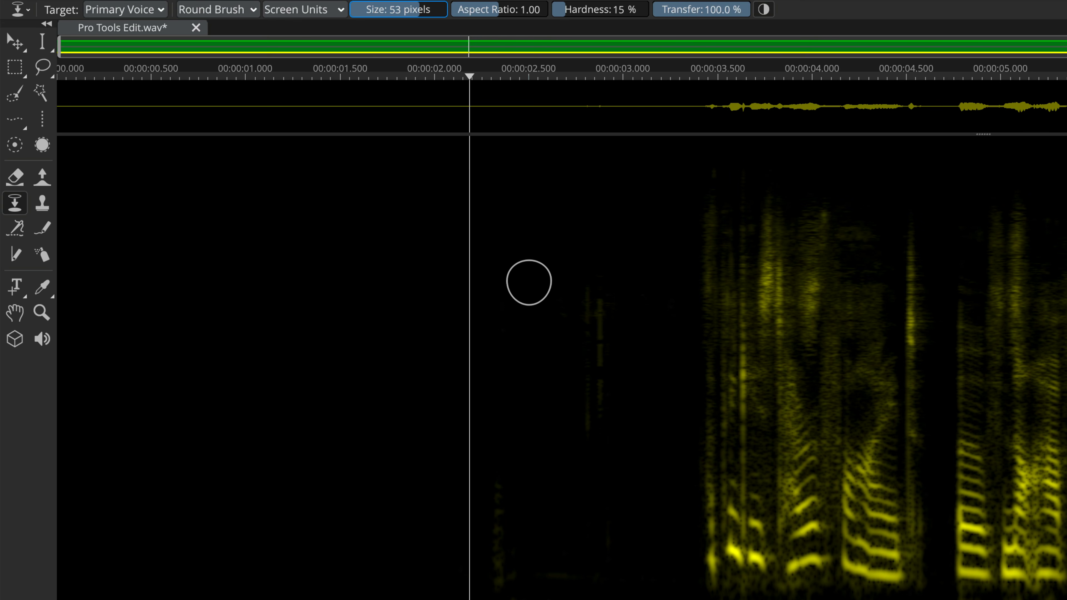
left_click(155, 10)
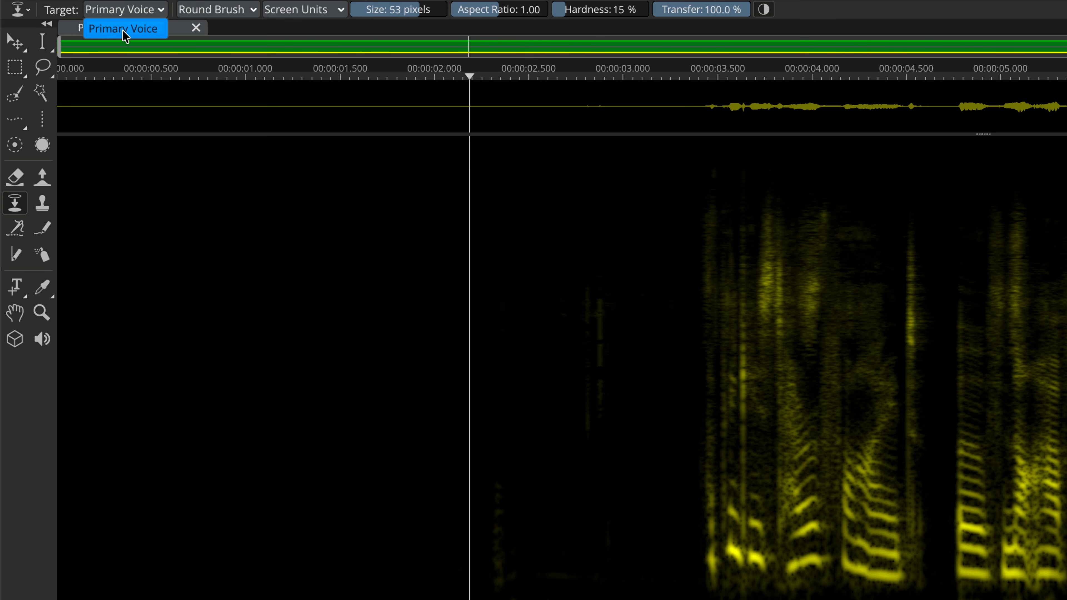
left_click(131, 30)
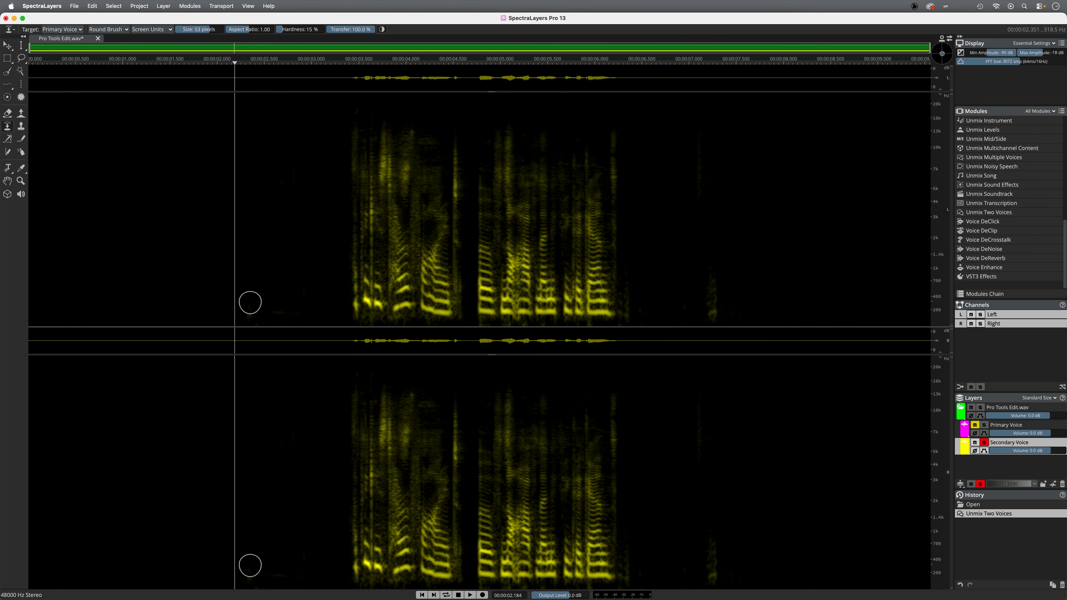
left_click(249, 277)
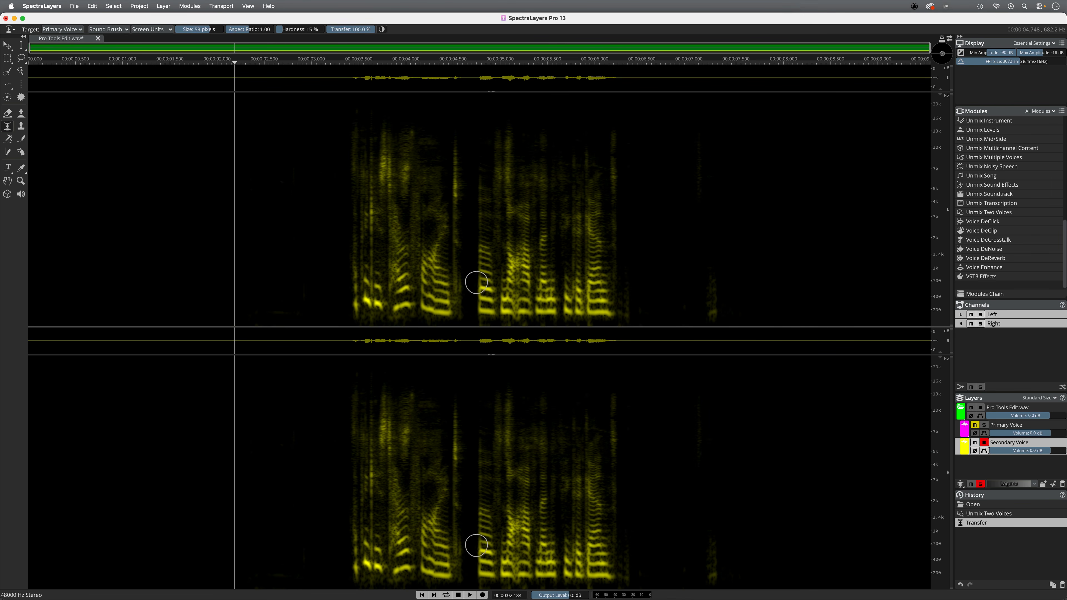
mouse_move(715, 264)
left_mouse_down()
mouse_move(713, 314)
mouse_move(703, 279)
mouse_move(713, 313)
left_mouse_up()
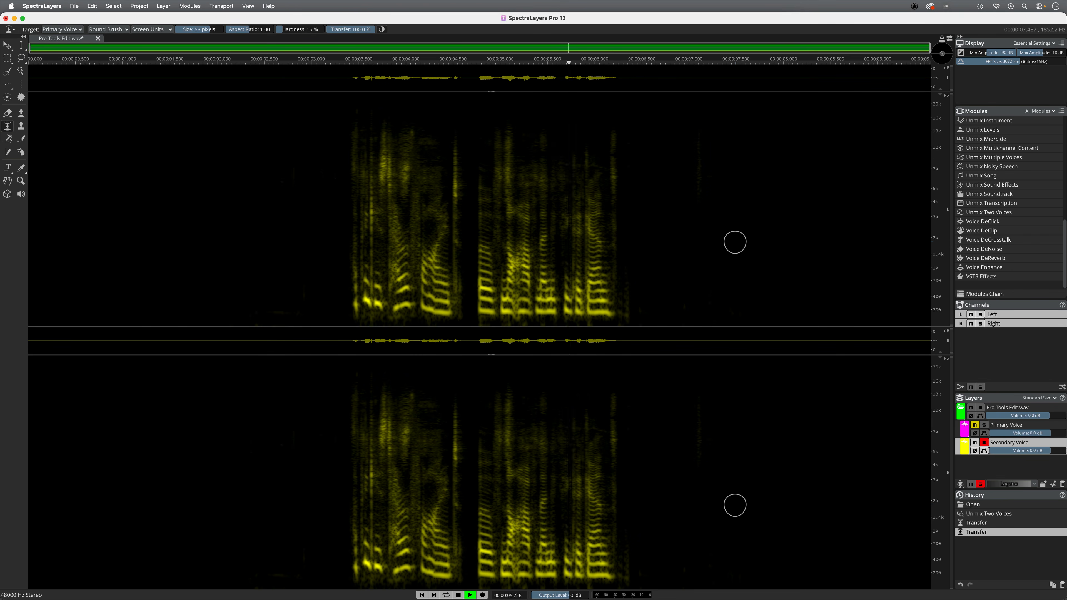
key("space")
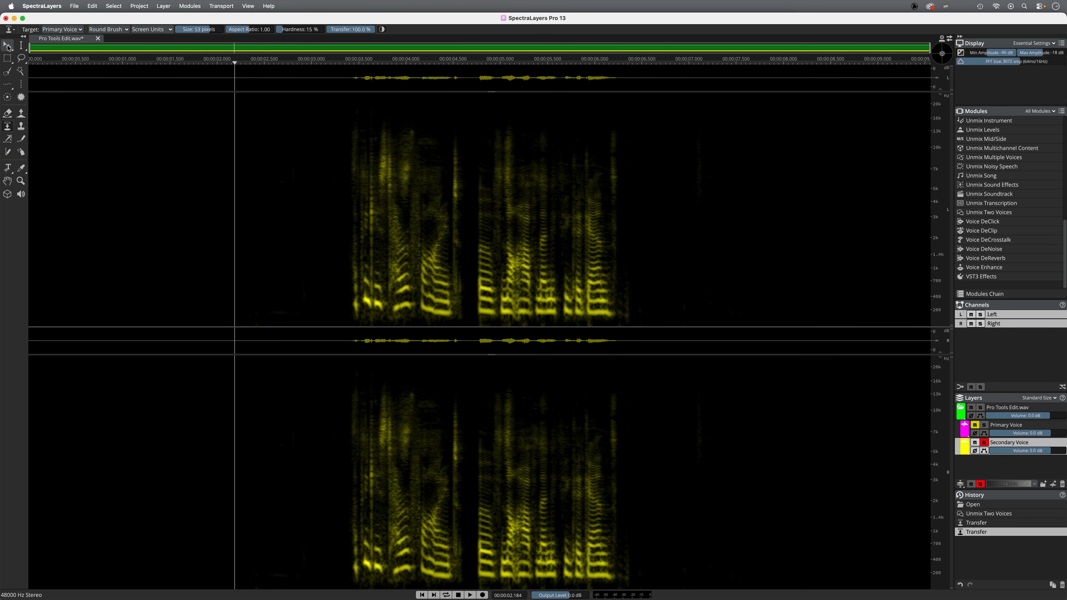
left_click(21, 45)
left_click(343, 140)
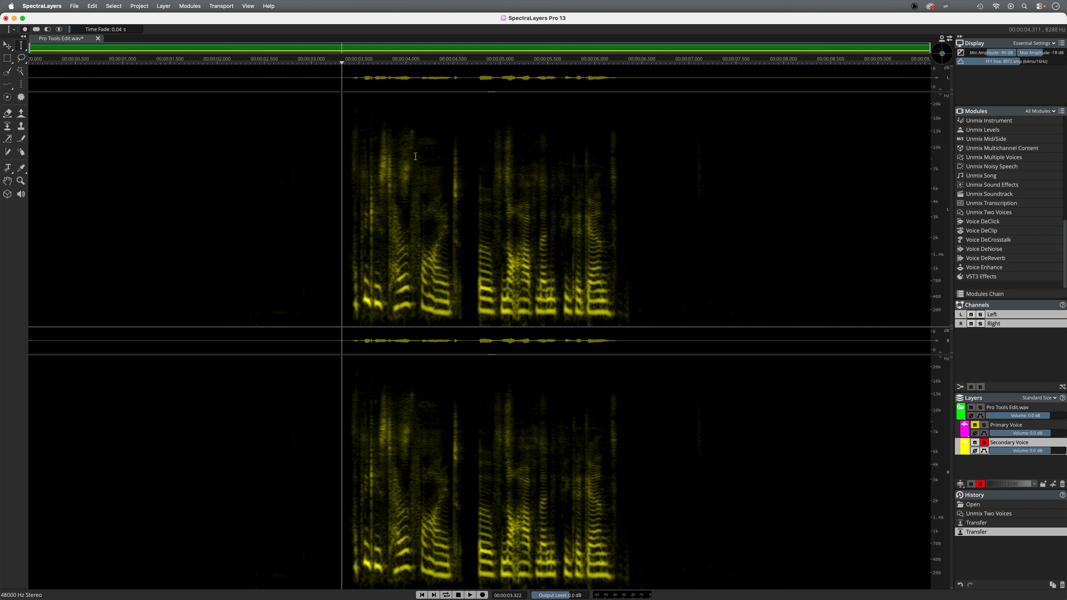
key("space")
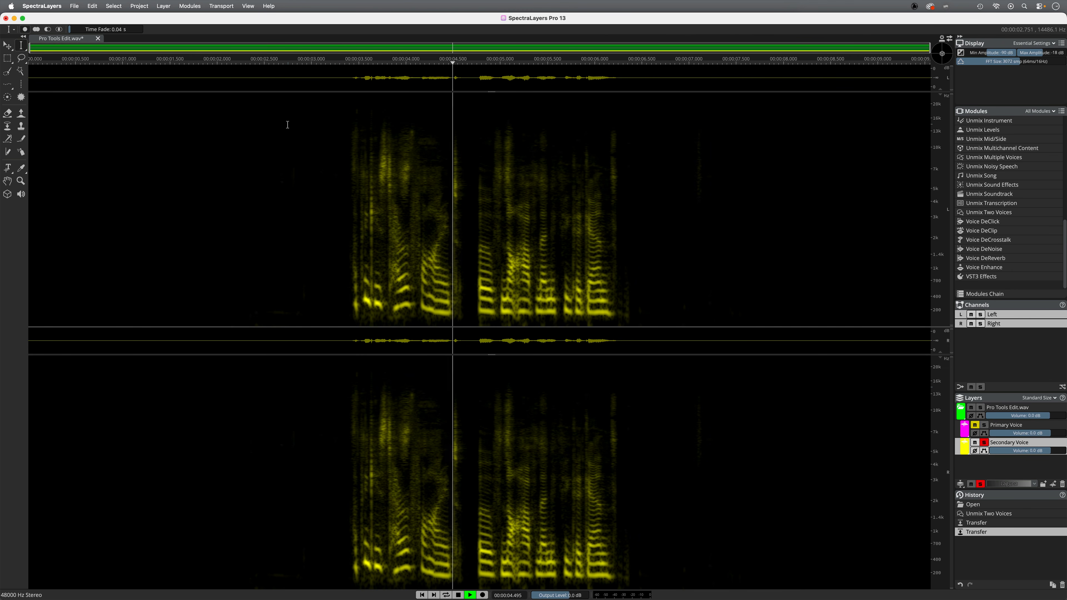
key("space")
left_click(7, 58)
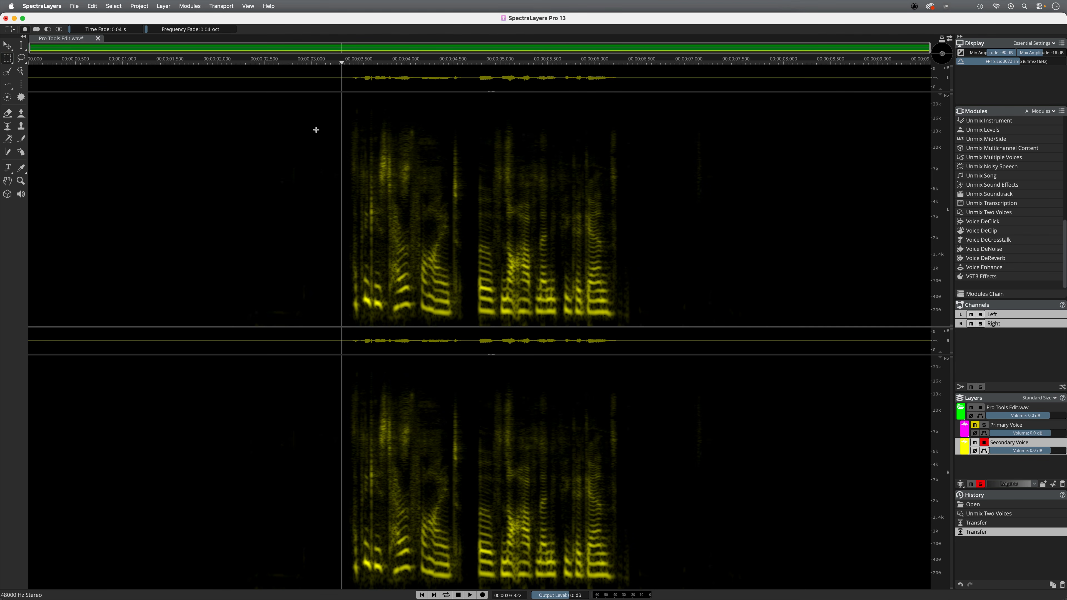
left_click_drag(376, 126, 444, 165)
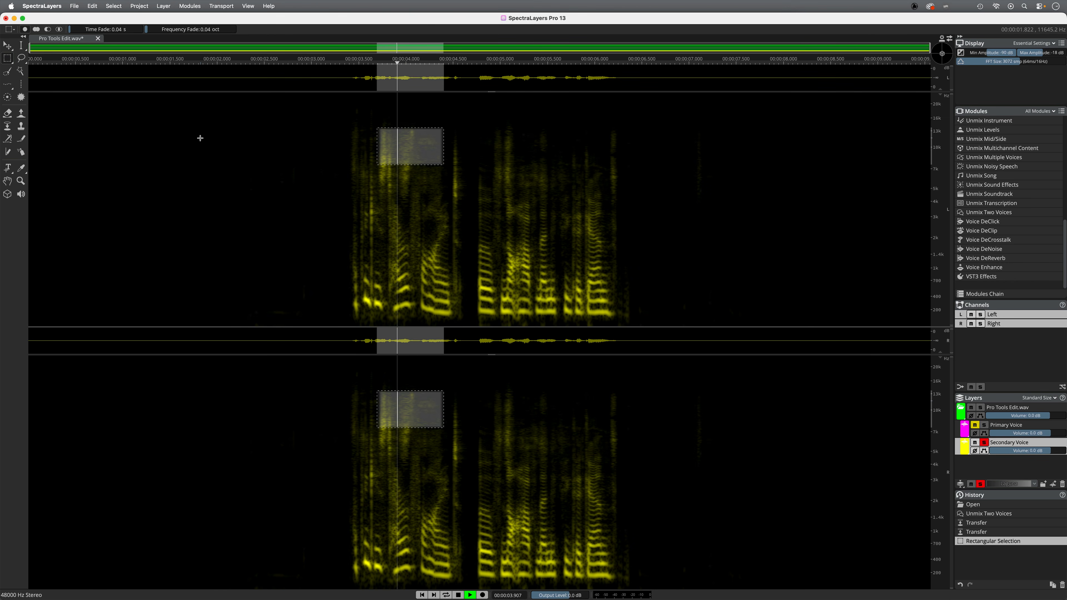
left_click_drag(406, 165, 405, 181)
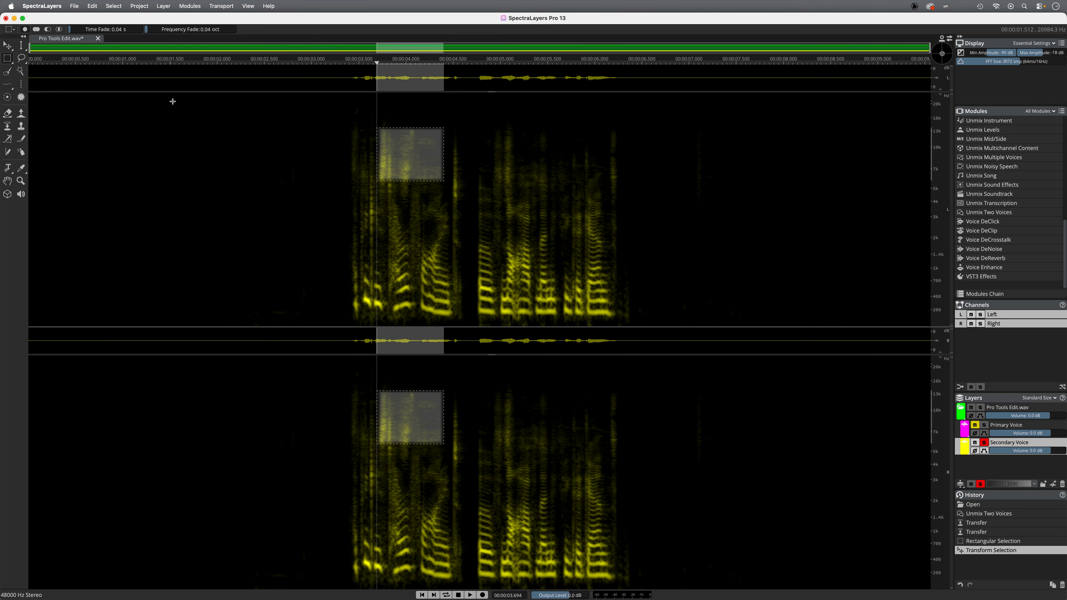
left_click(170, 127)
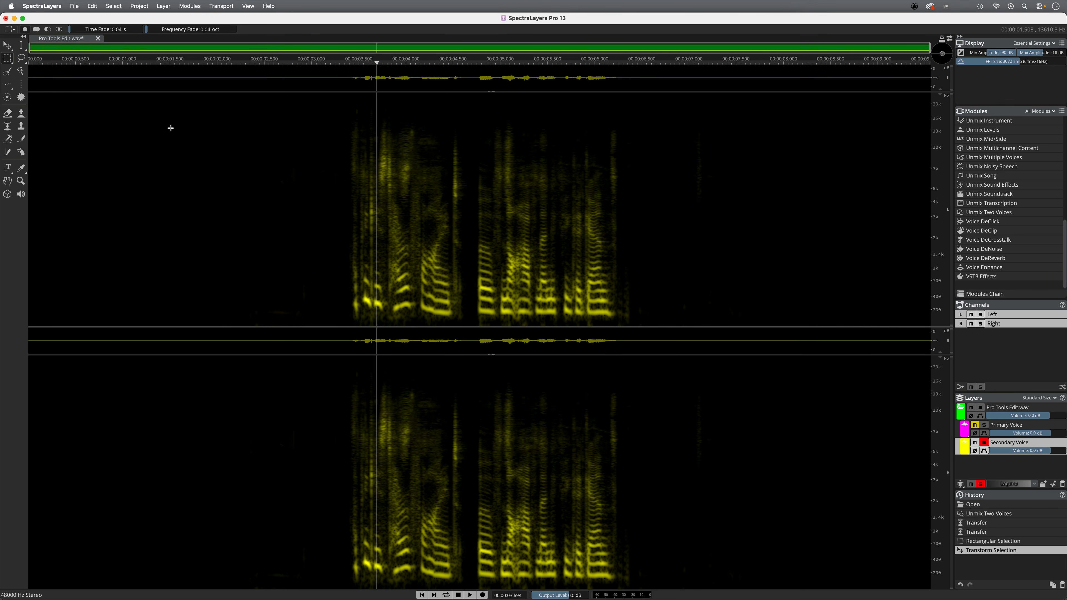
Brush the high-frequency bursts around 3.8 s and 5.1 s in Secondary Voice across to Primary Voice with the Transfer tool
left_click(7, 127)
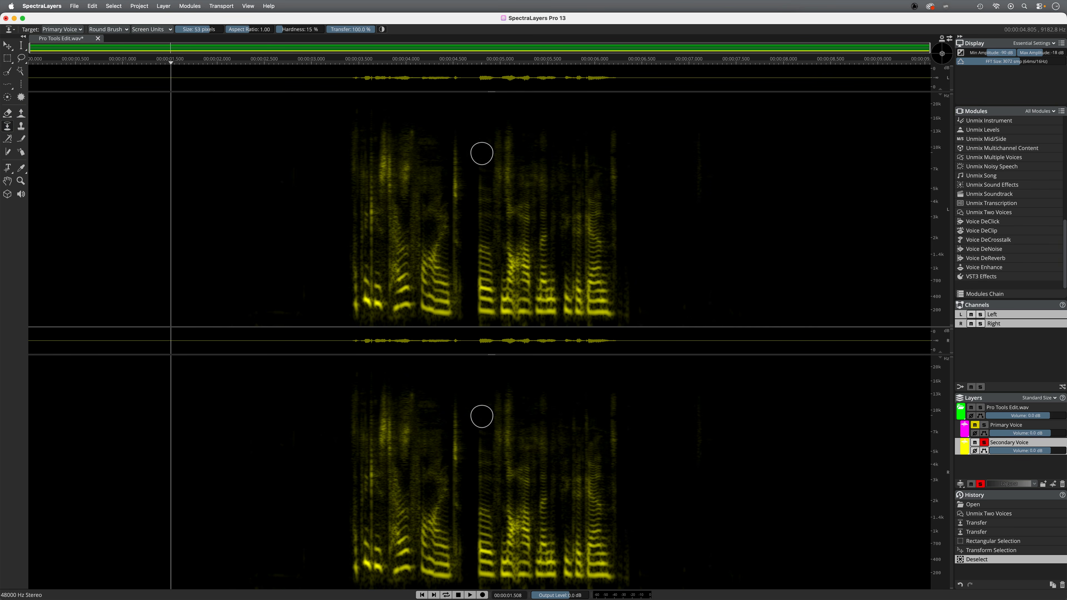
mouse_move(386, 133)
left_mouse_down()
mouse_move(386, 164)
mouse_move(404, 136)
mouse_move(408, 154)
mouse_move(380, 155)
left_mouse_up()
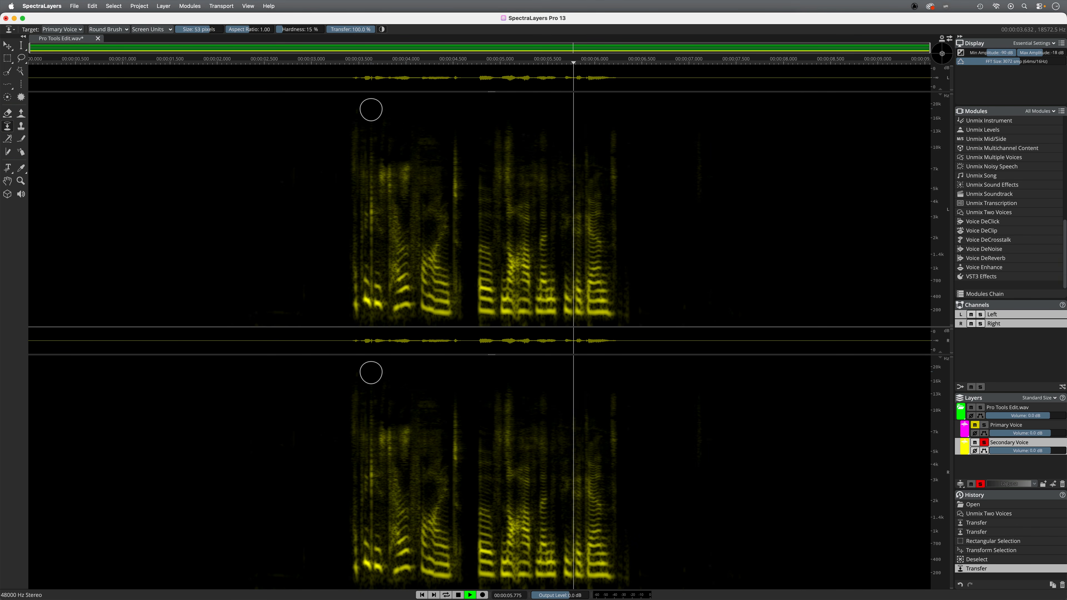
key("space")
mouse_move(513, 125)
left_mouse_down()
mouse_move(508, 155)
mouse_move(521, 113)
left_mouse_up()
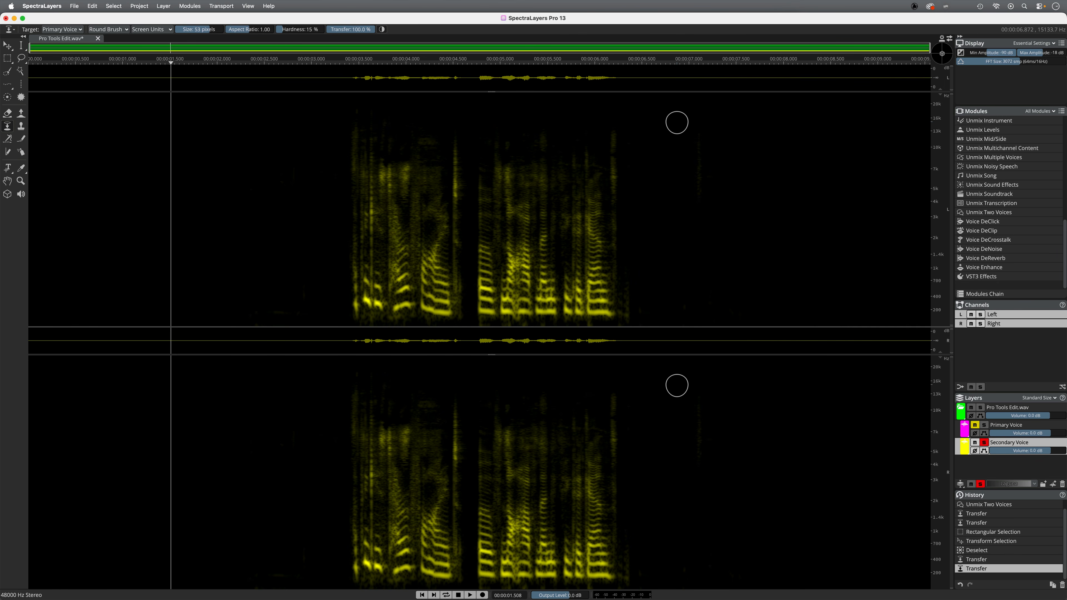
Solo the Primary Voice and Secondary Voice layers one after the other and play each back to check the result
left_click(984, 442)
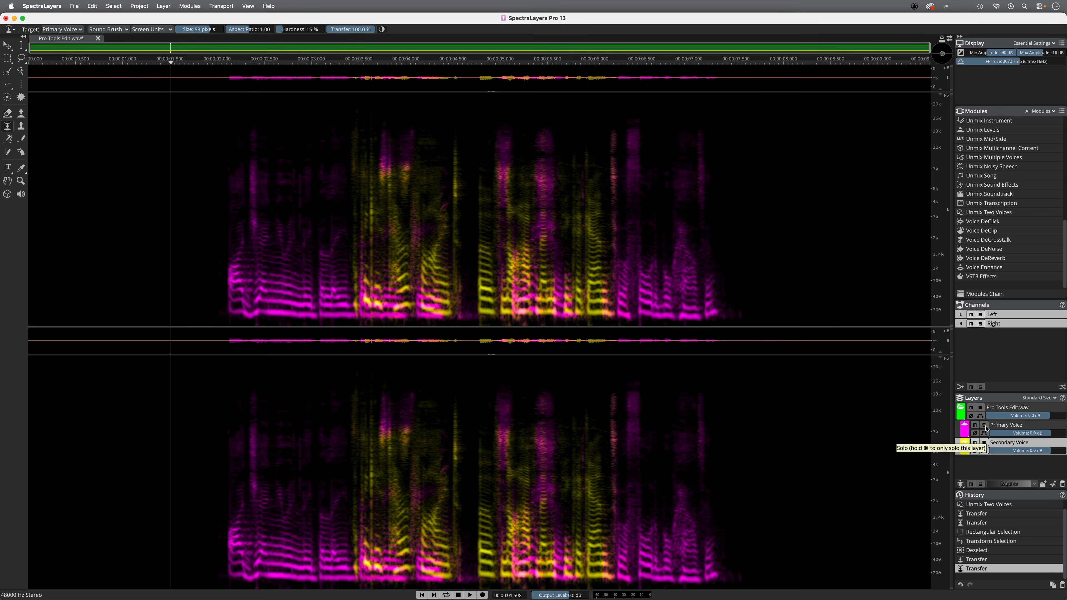
left_click(984, 425)
key("space")
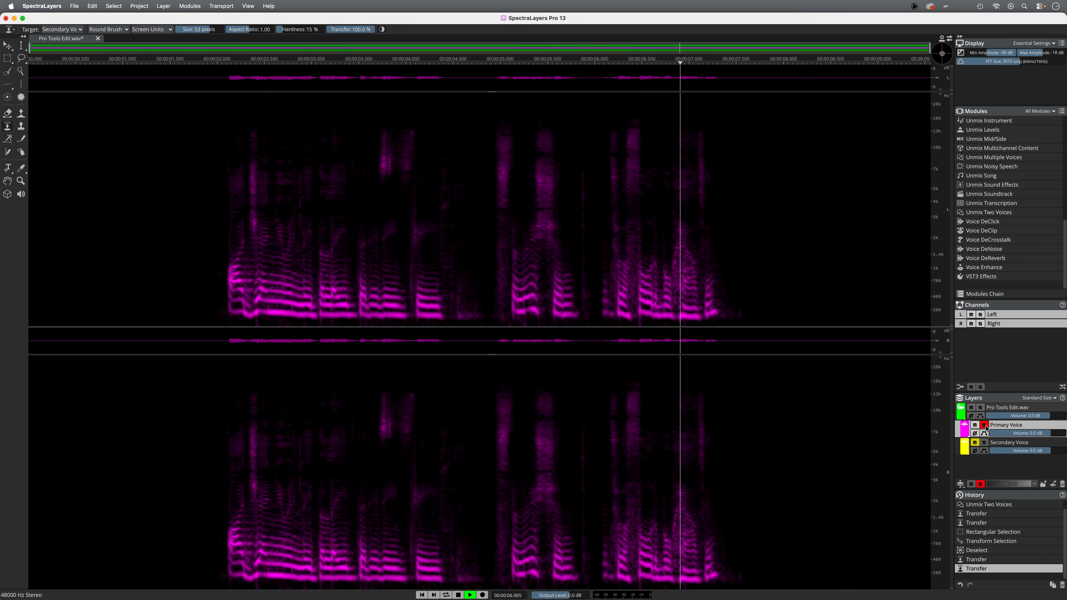
key("space")
left_click(985, 425)
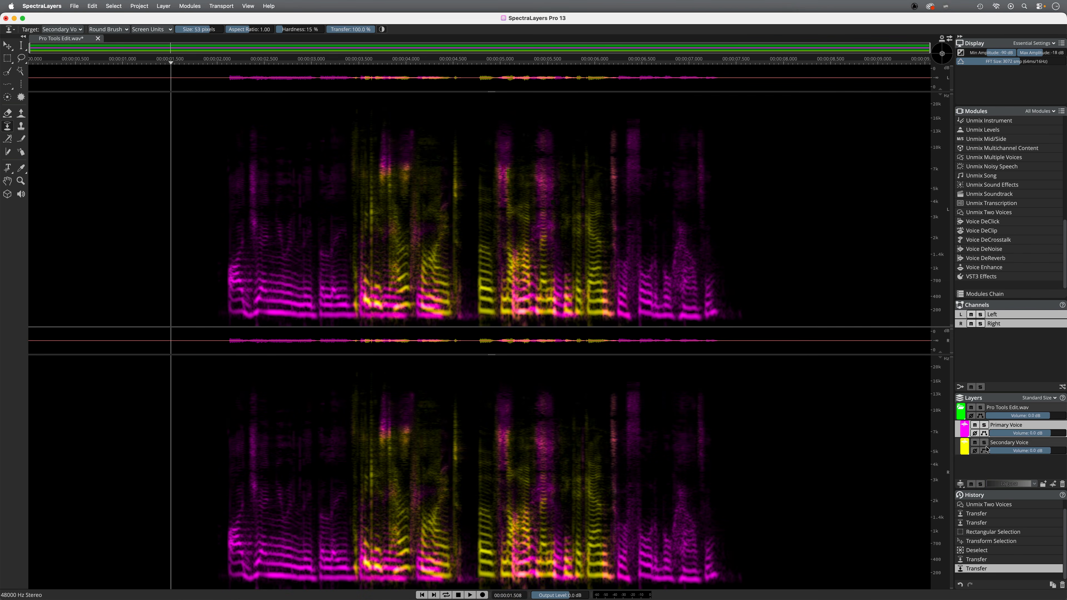
left_click(985, 443)
key("space")
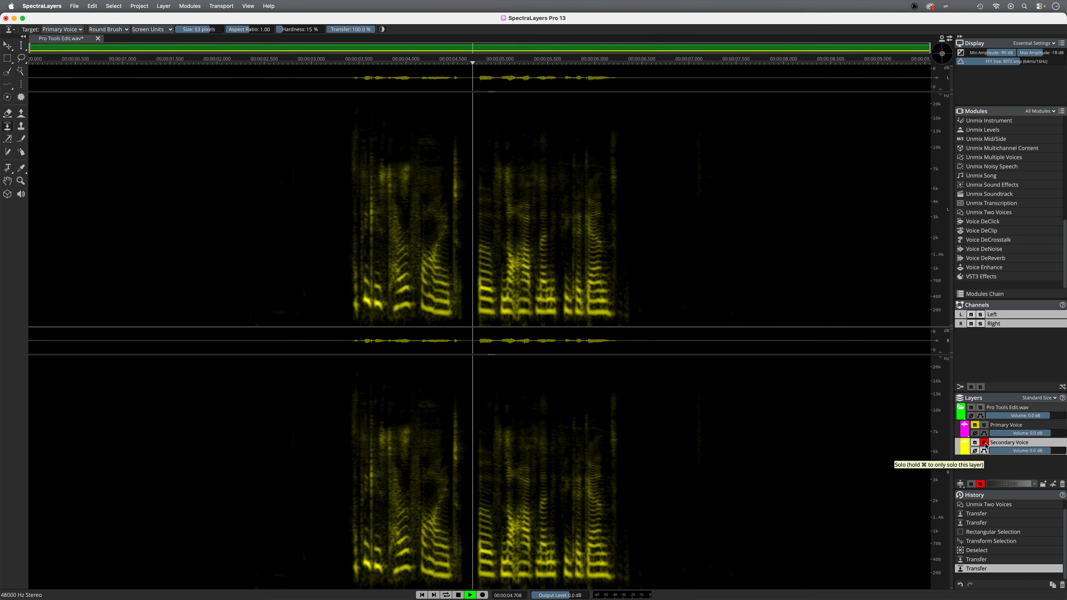
key("space")
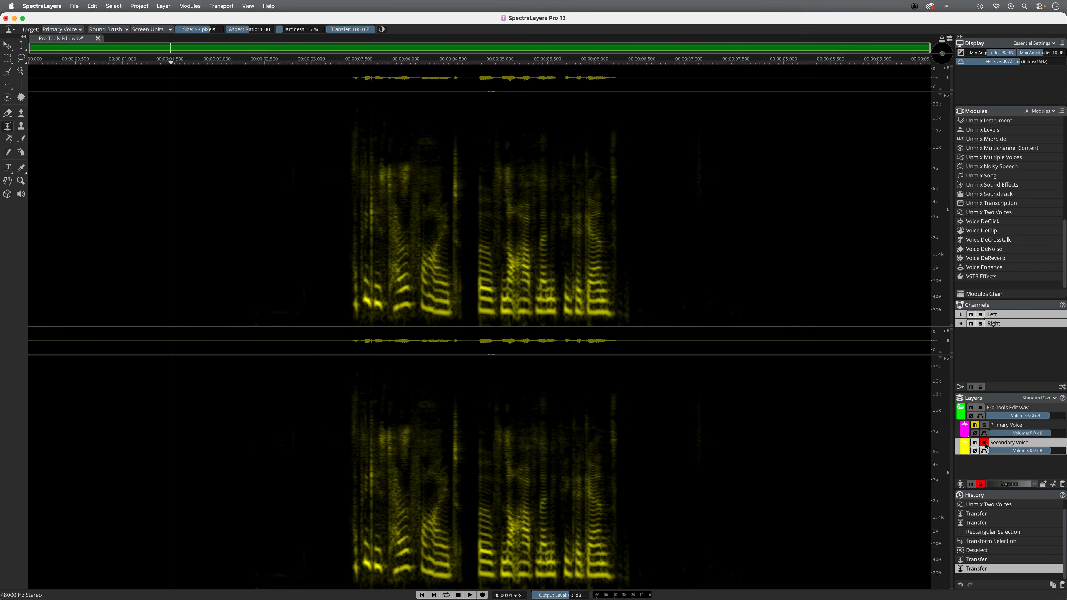